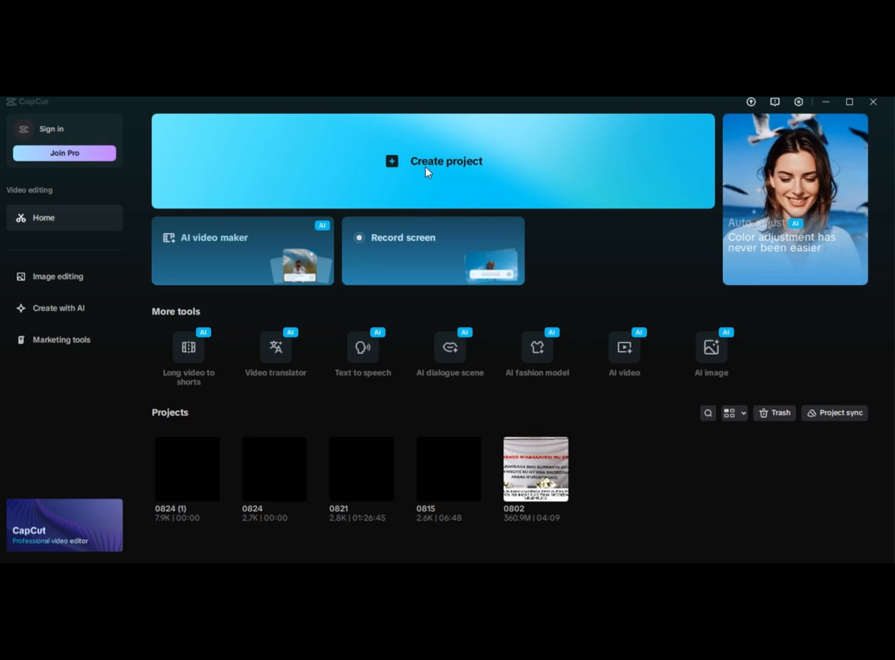
Create a new project, import the "NYARUGENGE NA GASABO MU TURERE 5" video from Downloads, and preview it briefly.
{"action": "left_click", "coordinate": [425, 167]}
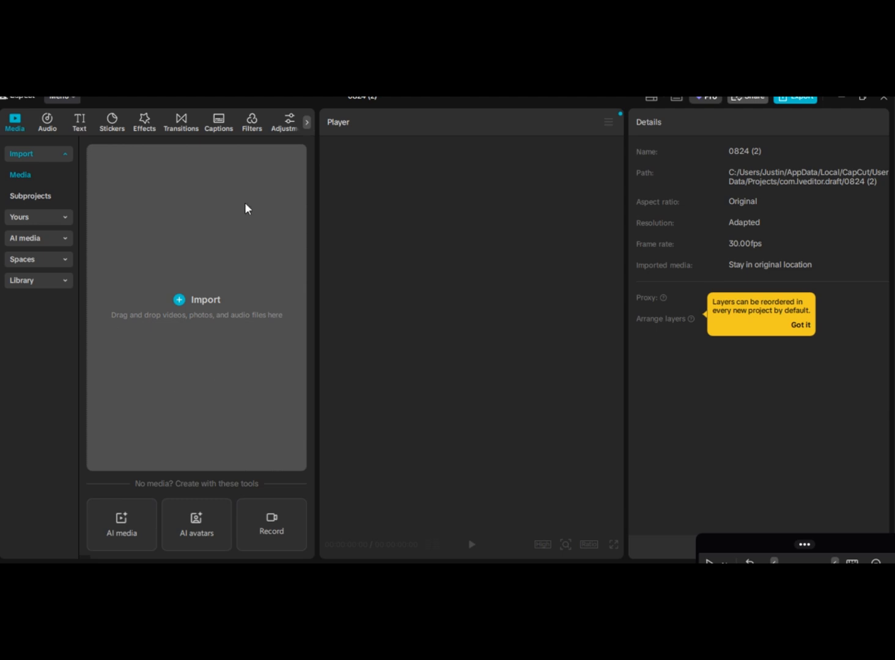
{"action": "left_click", "coordinate": [180, 305]}
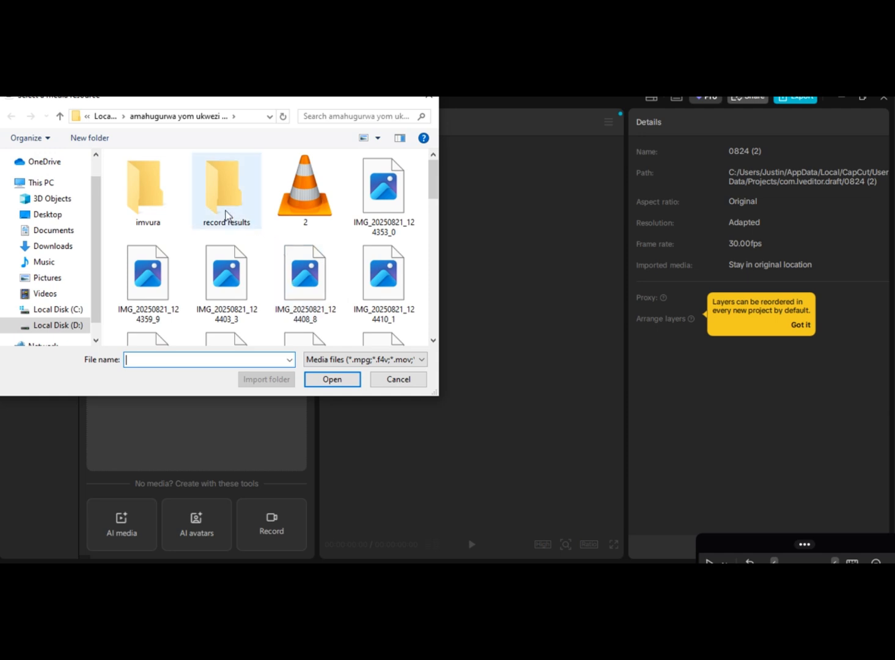
{"action": "left_click", "coordinate": [40, 249]}
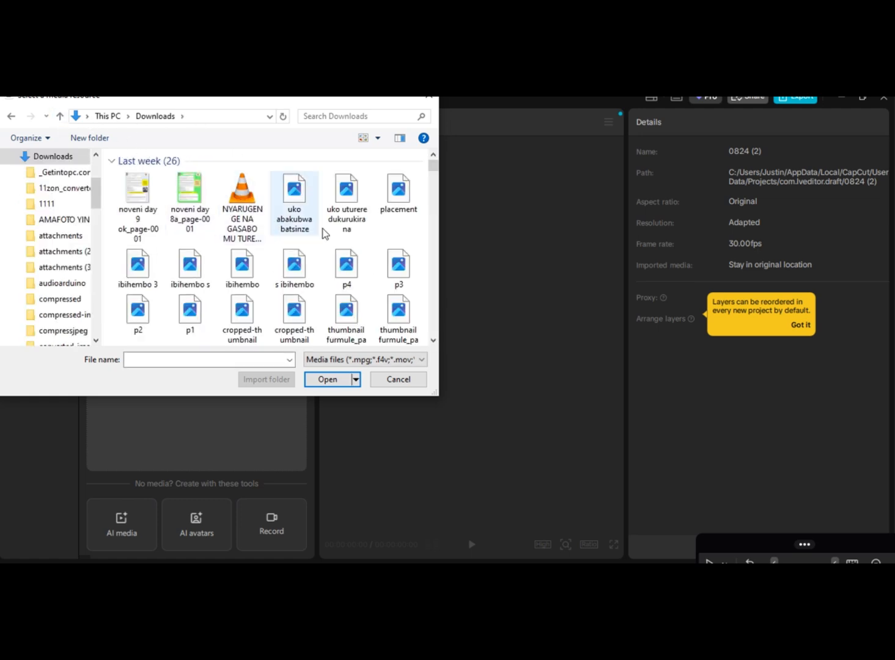
{"action": "left_click", "coordinate": [247, 223]}
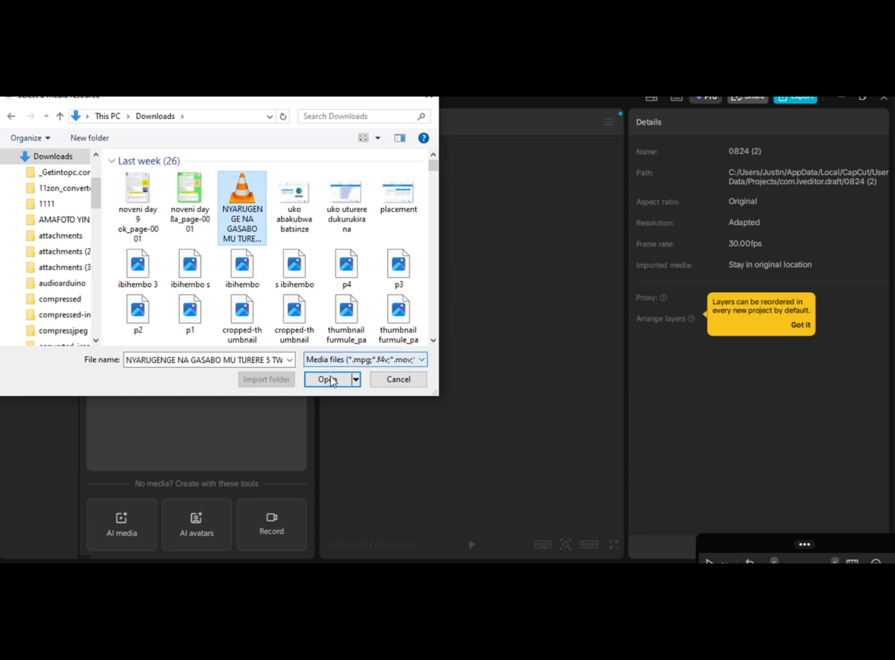
{"action": "left_click", "coordinate": [334, 384]}
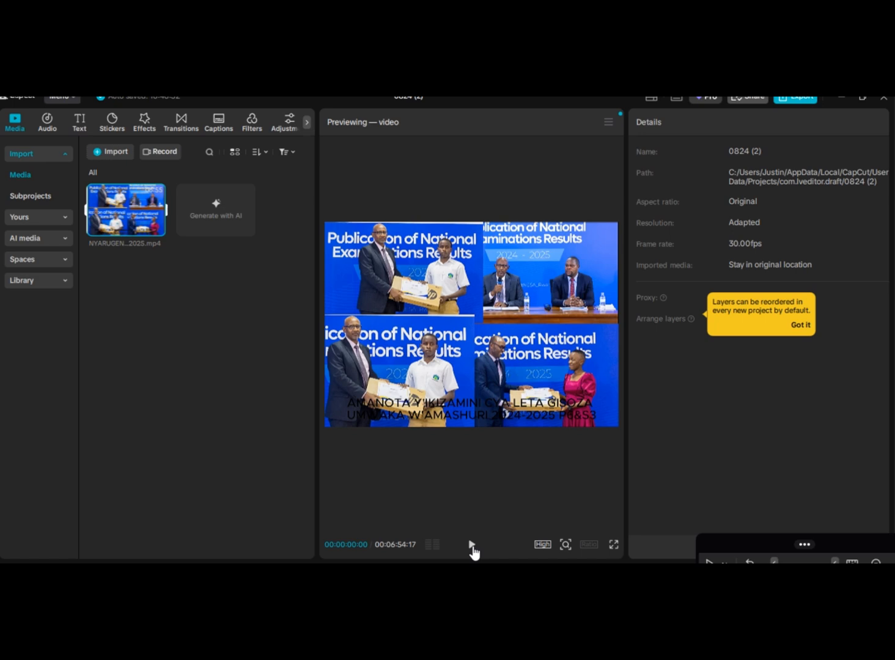
{"action": "left_click", "coordinate": [472, 545]}
{"action": "left_click", "coordinate": [472, 546]}
Import the p3 image from the Downloads folder into the project media.
{"action": "left_click", "coordinate": [112, 151]}
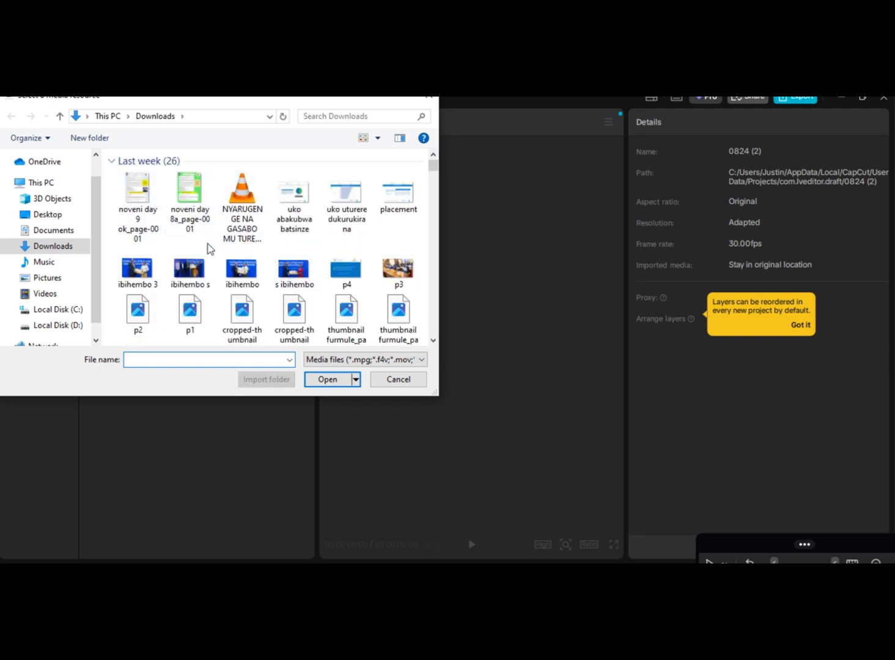
{"action": "left_click", "coordinate": [298, 275]}
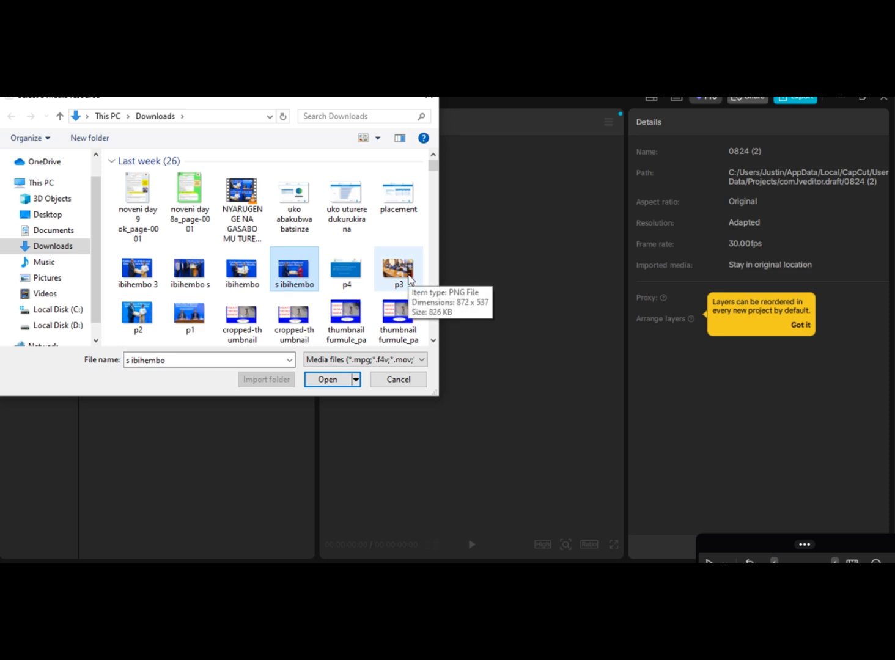
{"action": "left_click", "coordinate": [408, 278]}
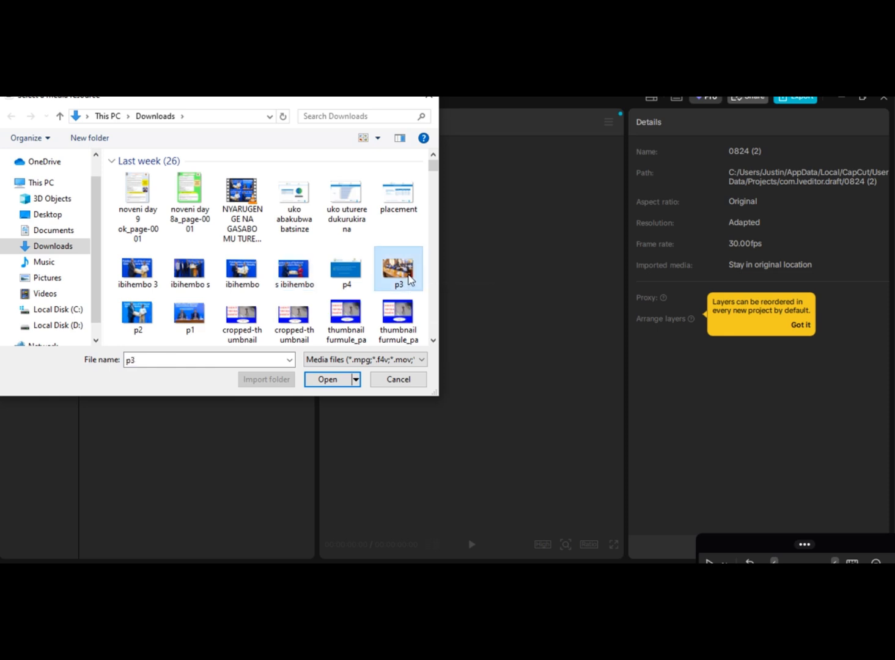
{"action": "left_click", "coordinate": [338, 381]}
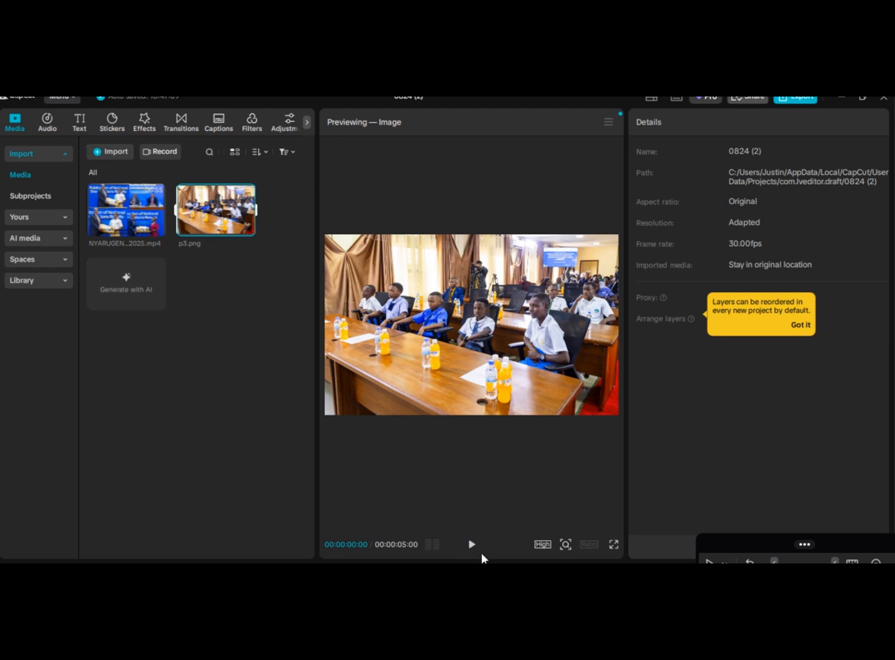
Show the color oscilloscope in the player and switch the workspace to the Media layout.
{"action": "left_click", "coordinate": [609, 124]}
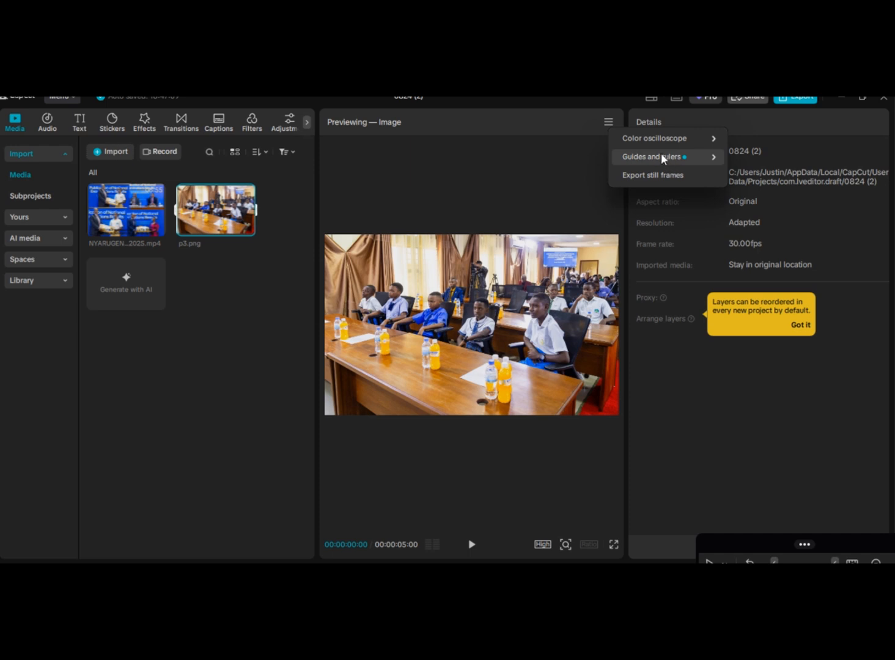
{"action": "mouse_move", "coordinate": [673, 144]}
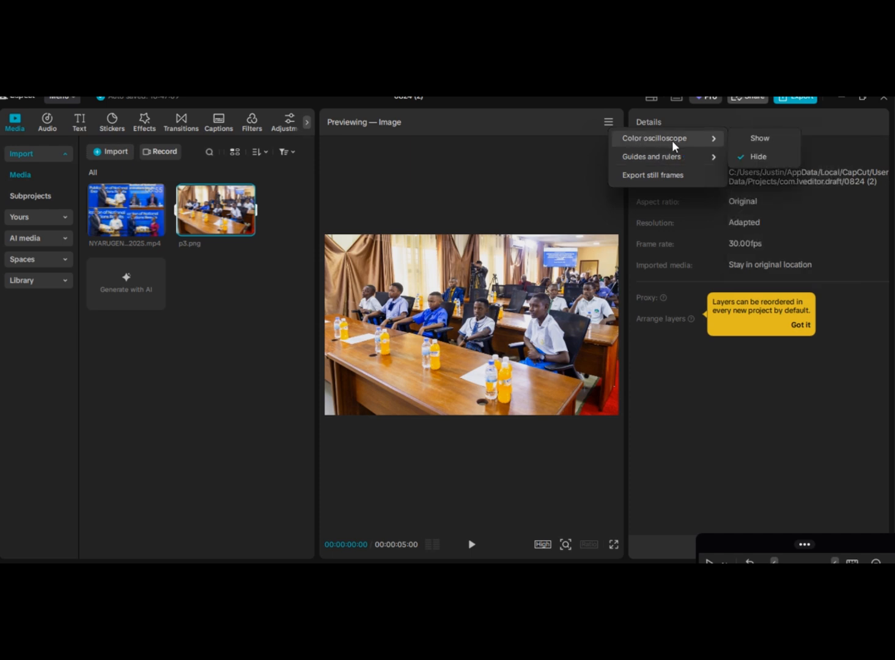
{"action": "left_click", "coordinate": [761, 140]}
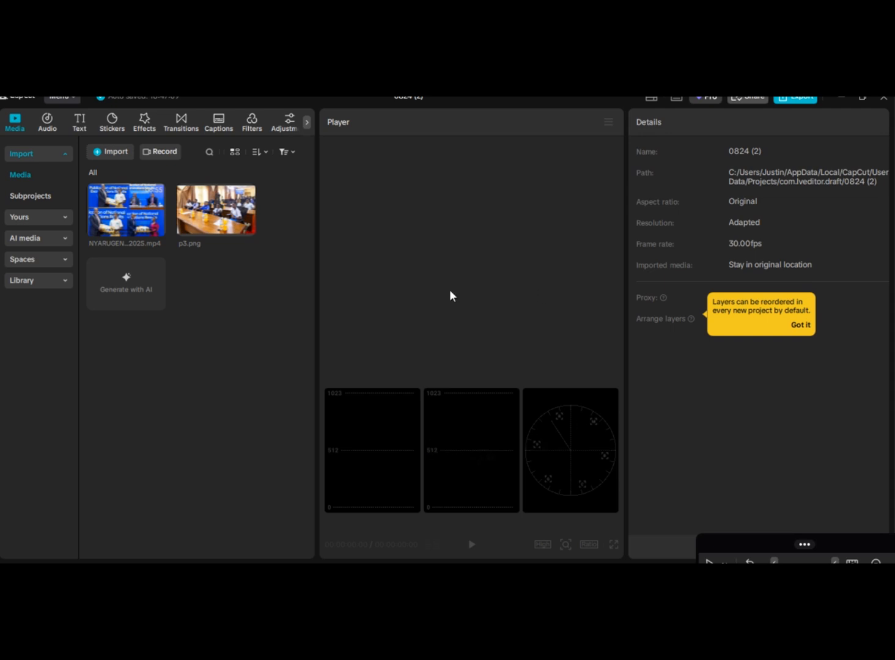
{"action": "left_click", "coordinate": [663, 98]}
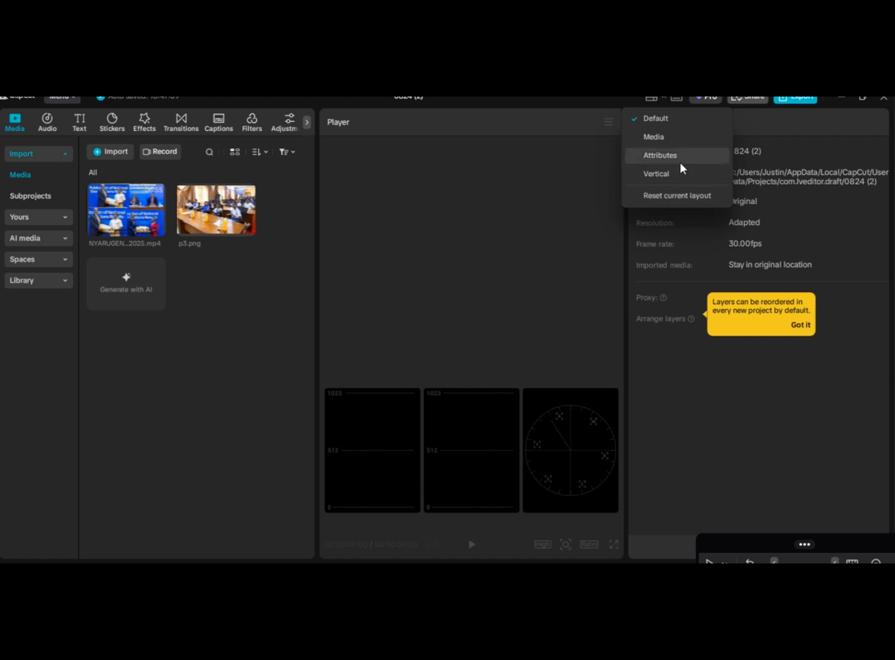
{"action": "left_click", "coordinate": [670, 141]}
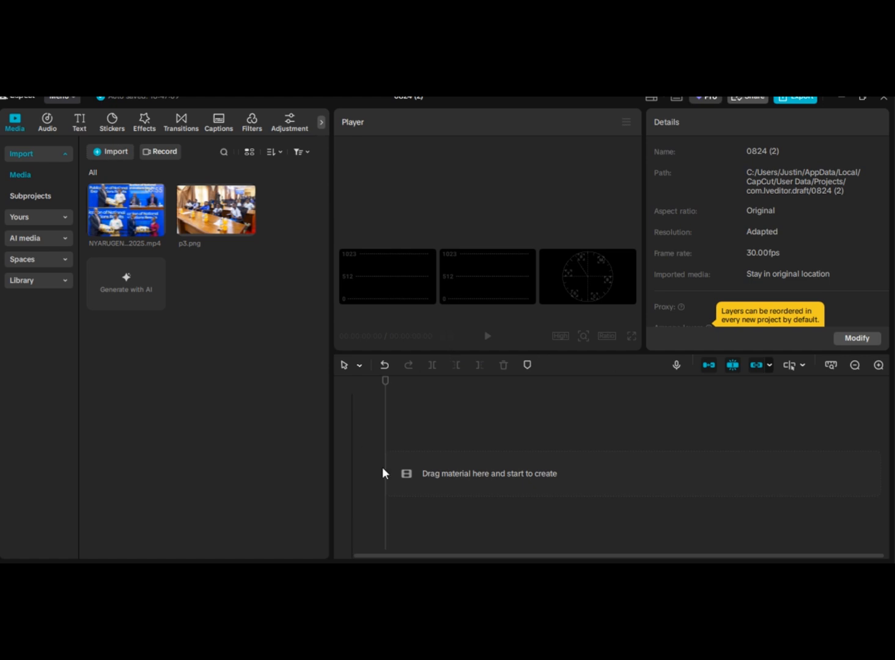
Place the imported video at the start of the timeline and preview it, moving the playhead to about 00:04:33.
{"action": "left_click", "coordinate": [137, 223]}
{"action": "left_click_drag", "start_coordinate": [137, 226], "coordinate": [422, 440]}
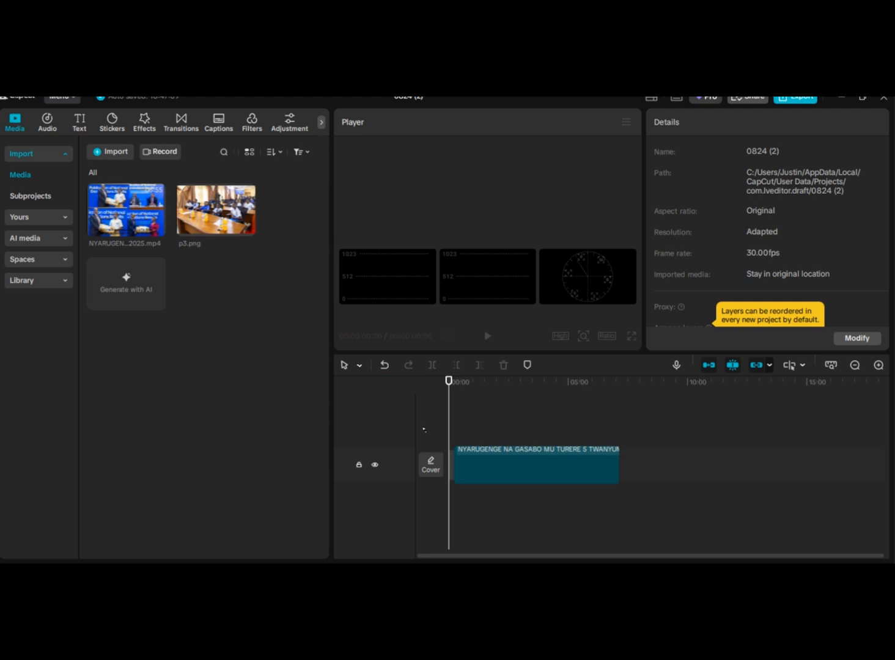
{"action": "left_click_drag", "start_coordinate": [424, 429], "coordinate": [454, 466]}
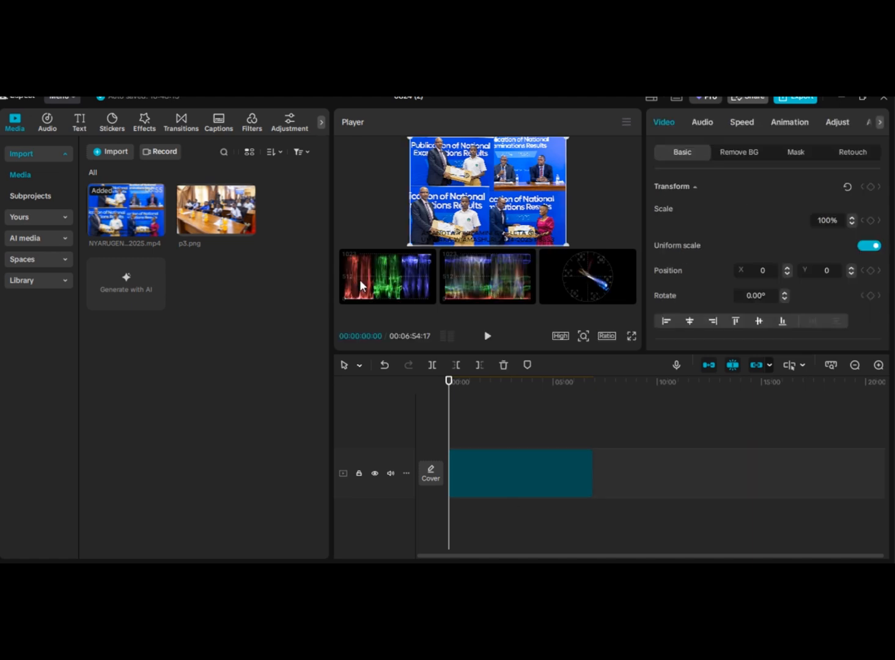
{"action": "left_click", "coordinate": [487, 337]}
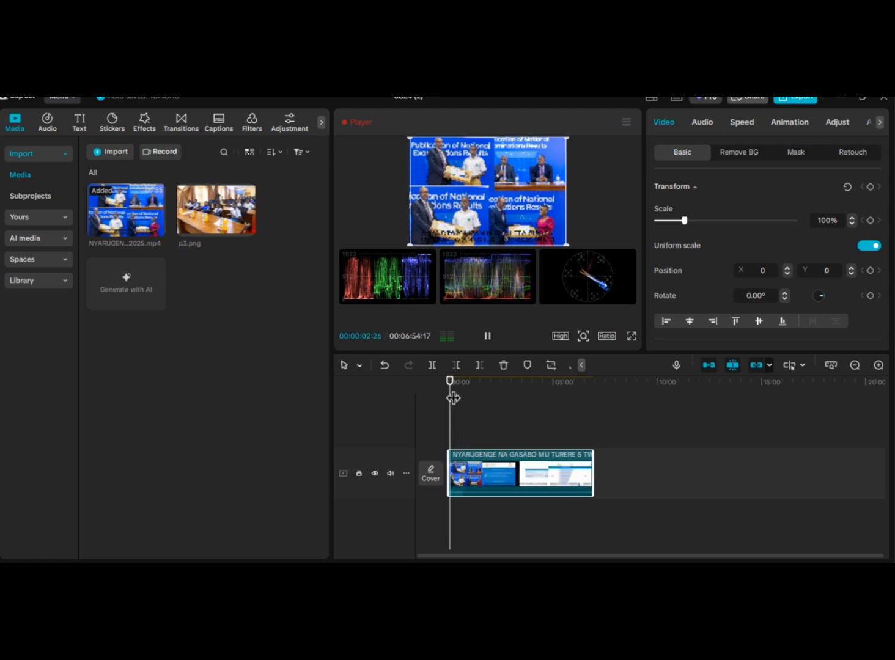
{"action": "left_click_drag", "start_coordinate": [452, 385], "coordinate": [547, 437]}
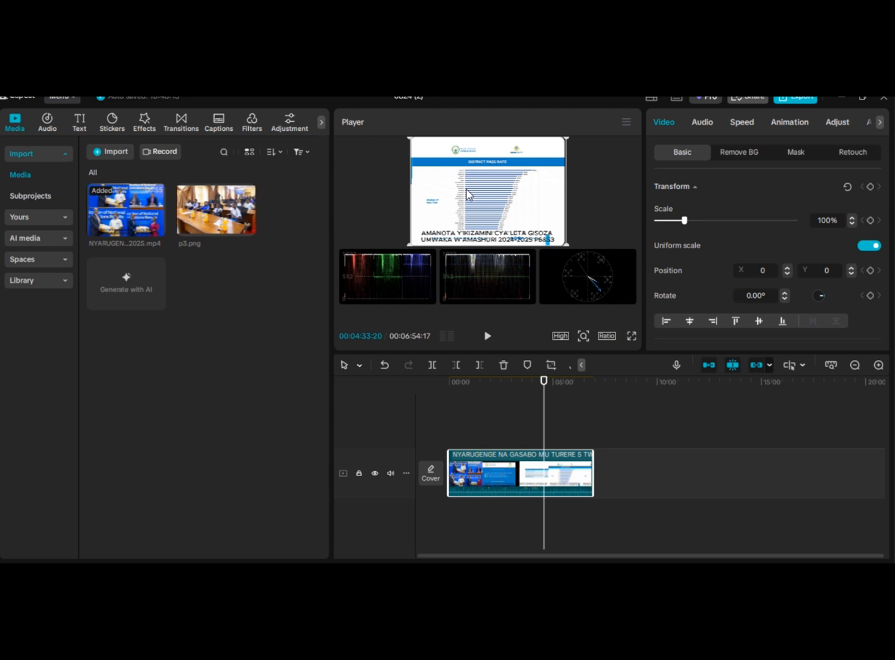
Hide the video track, play the timeline briefly, and unhide the track again with playback running.
{"action": "left_click", "coordinate": [374, 474]}
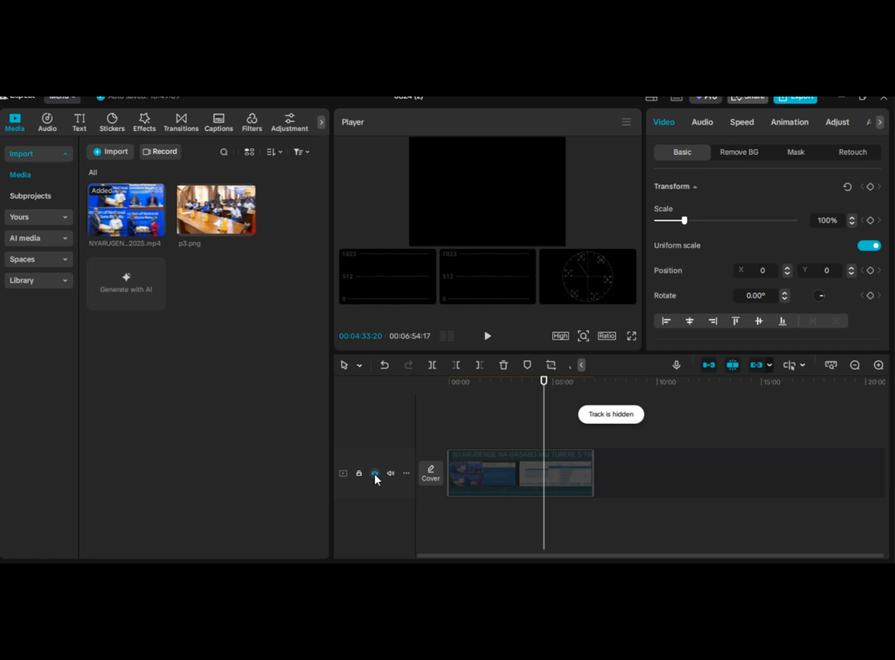
{"action": "left_click", "coordinate": [489, 336]}
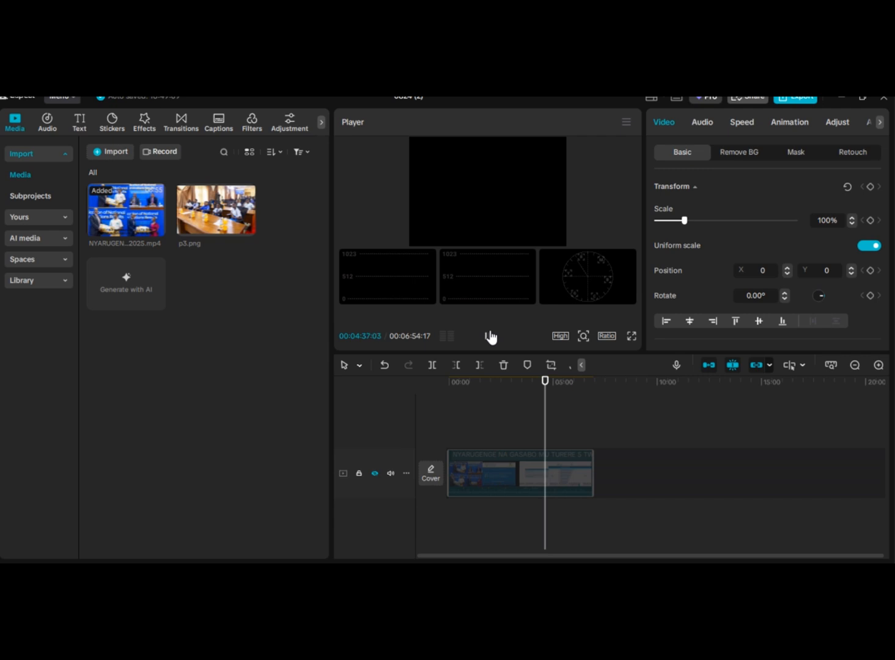
{"action": "left_click", "coordinate": [490, 336]}
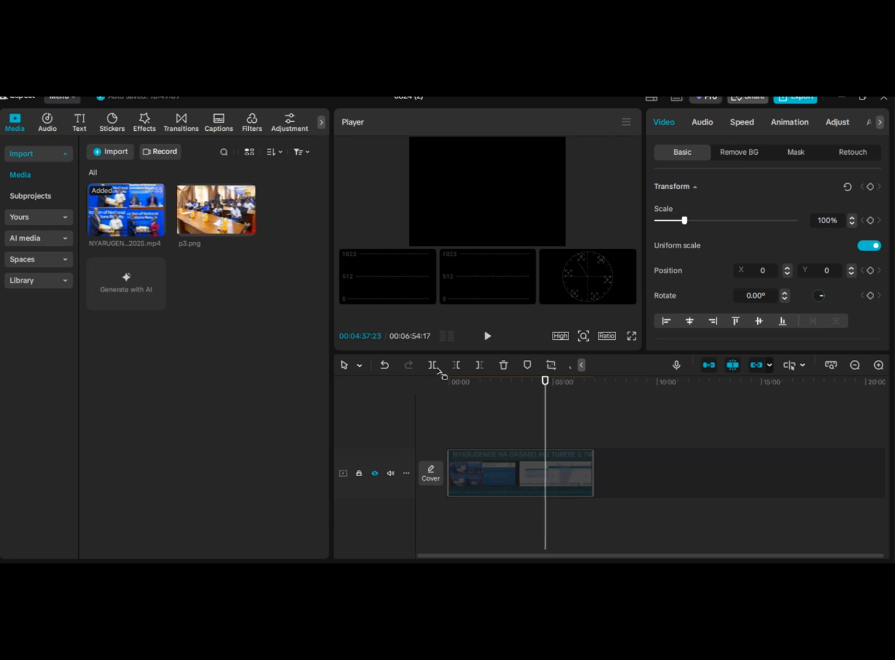
{"action": "left_click", "coordinate": [375, 473]}
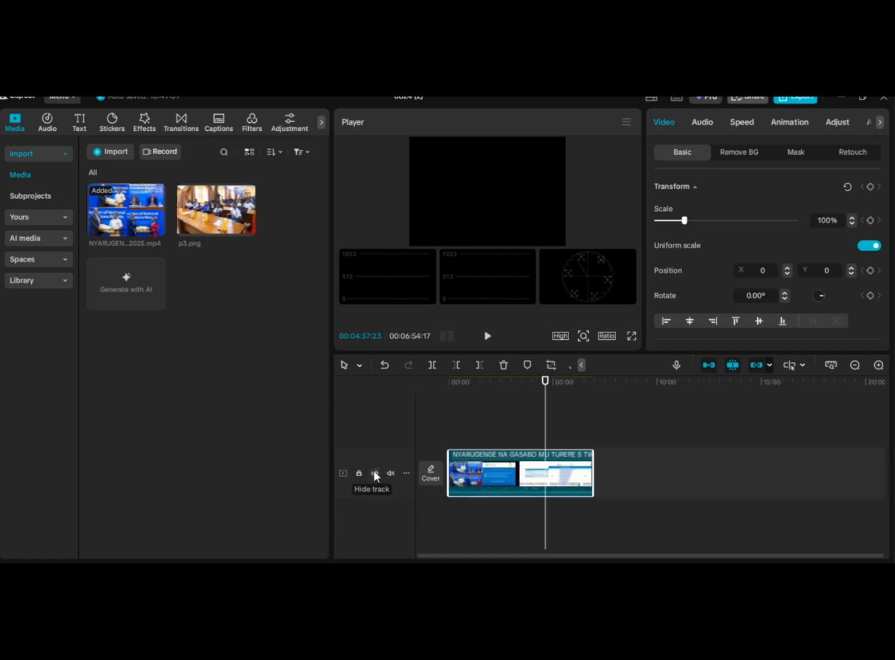
{"action": "left_click", "coordinate": [489, 342]}
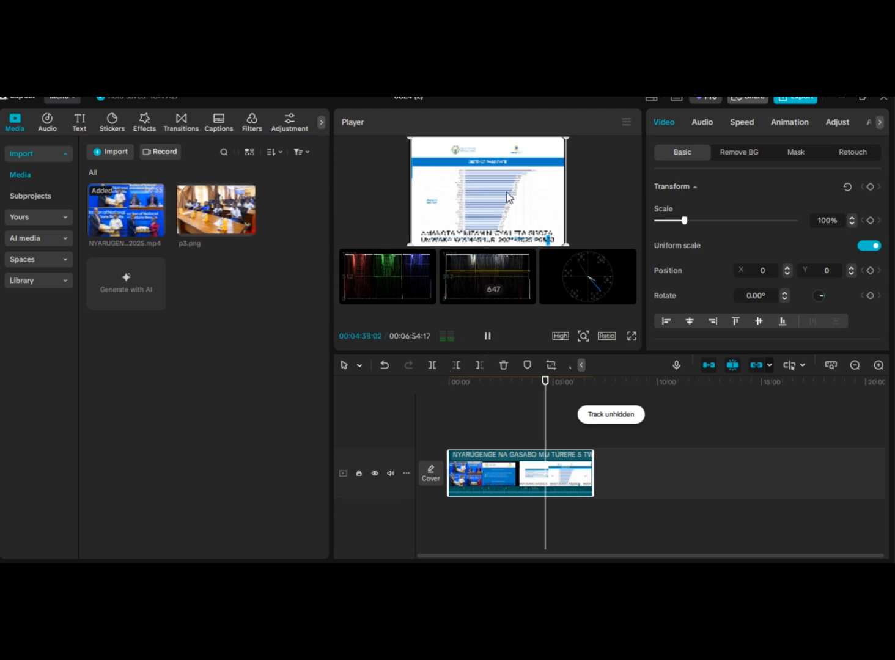
Mute the clip audio of the video track during playback and pause the player.
{"action": "left_click", "coordinate": [390, 477]}
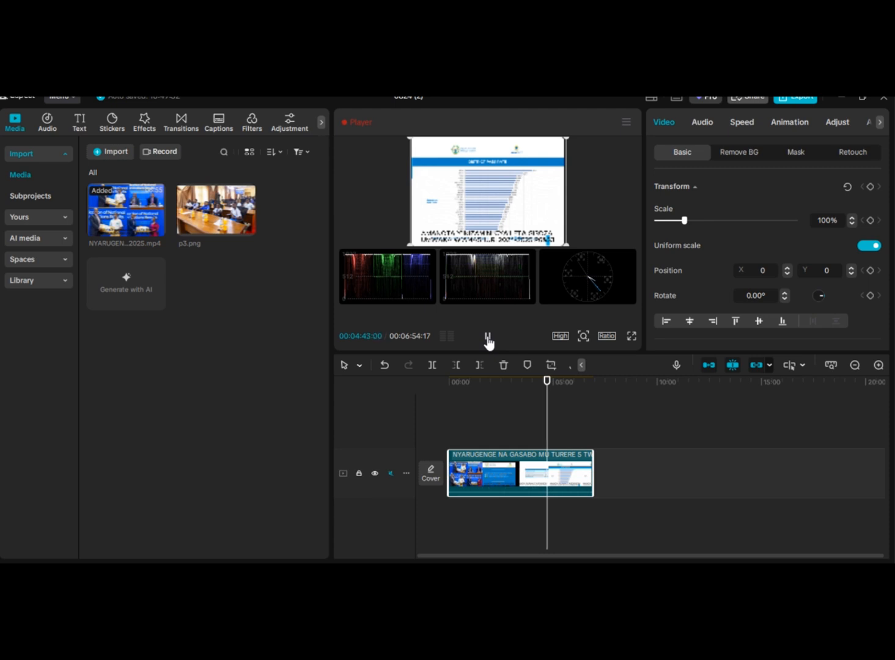
{"action": "left_click", "coordinate": [391, 472]}
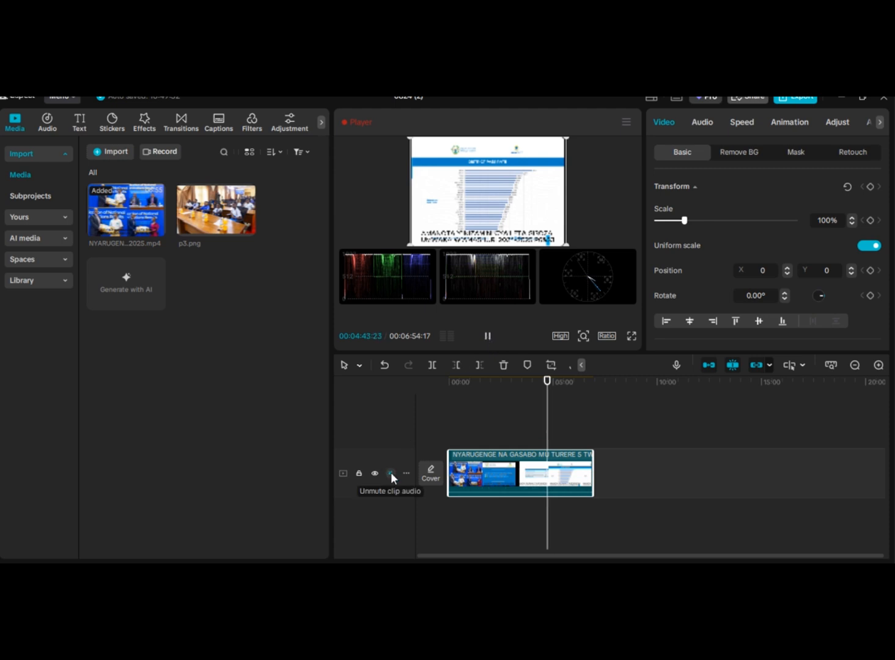
{"action": "left_click", "coordinate": [487, 337]}
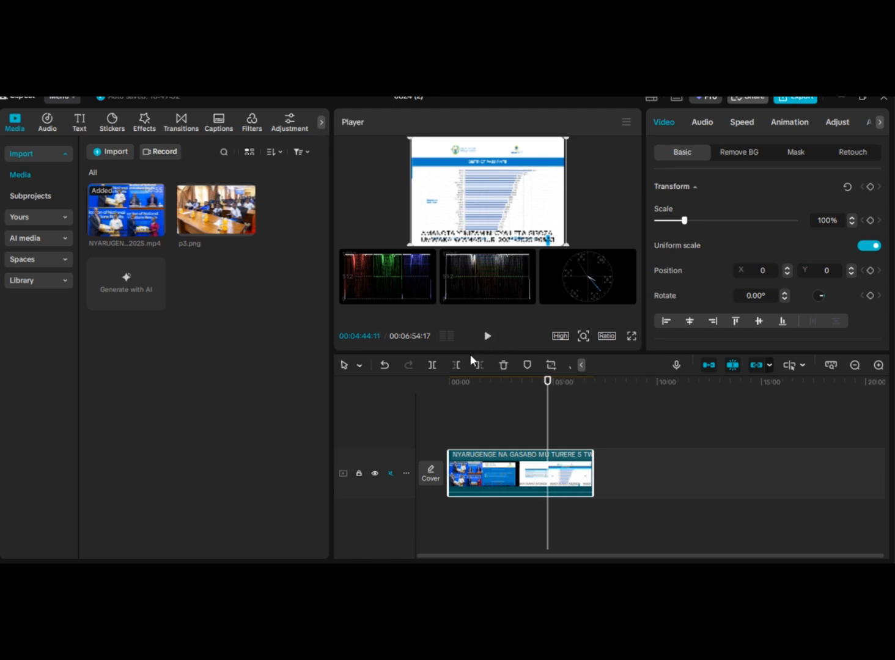
{"action": "left_click", "coordinate": [405, 474]}
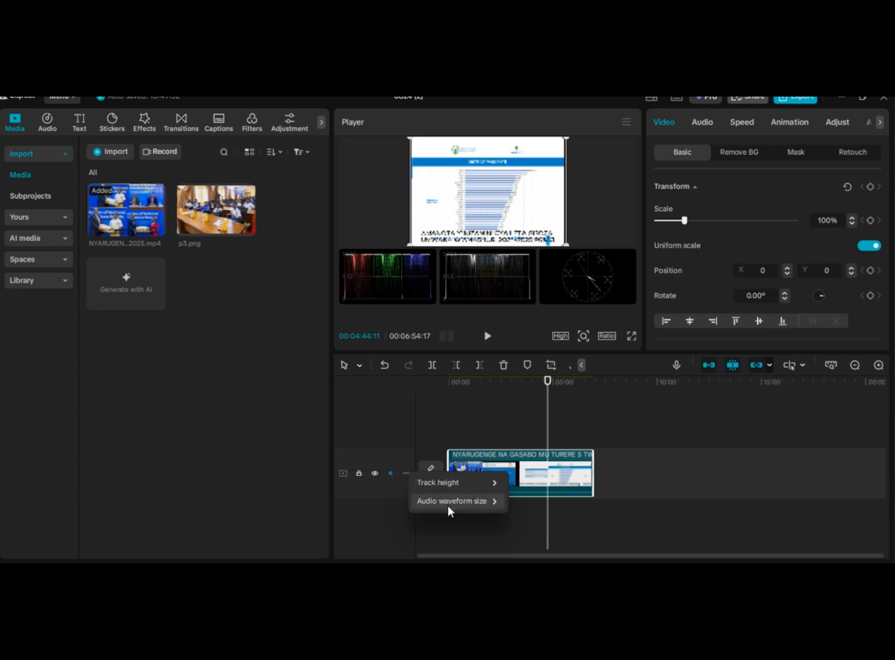
{"action": "mouse_move", "coordinate": [448, 508]}
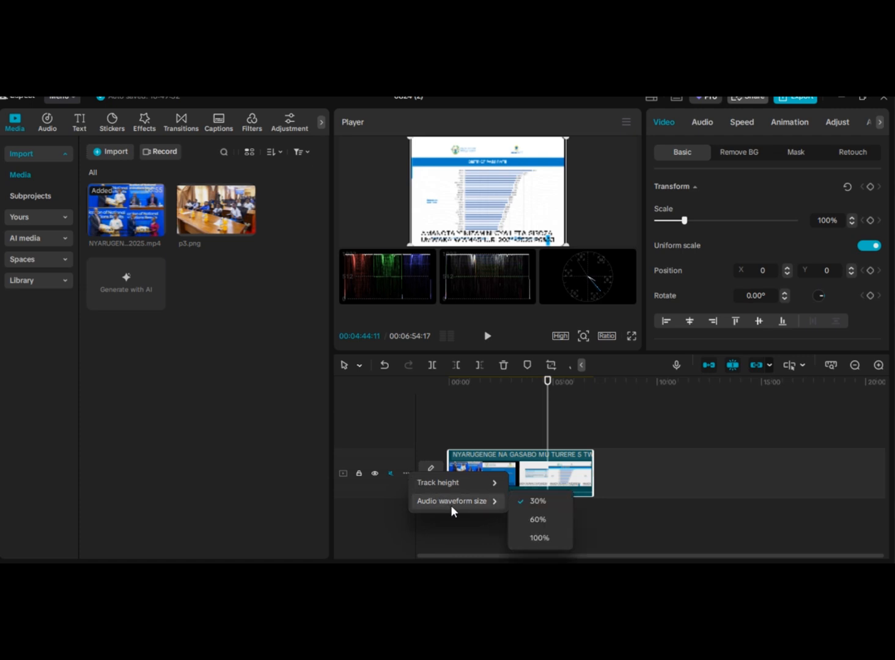
{"action": "left_click", "coordinate": [662, 410]}
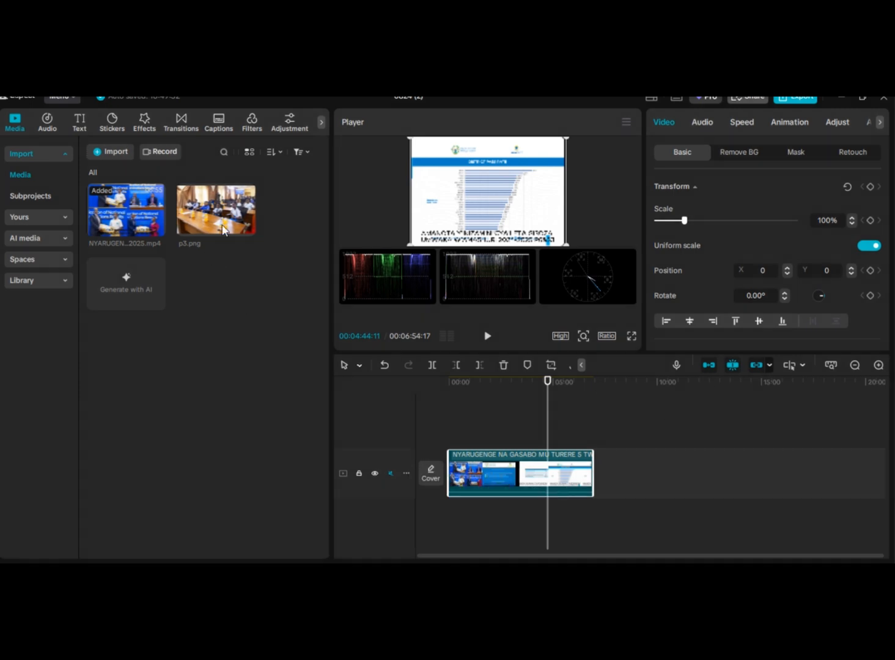
Preview the p3.png image and insert it at the start of the timeline, ahead of the video clip.
{"action": "mouse_move", "coordinate": [223, 221]}
{"action": "left_click", "coordinate": [223, 220]}
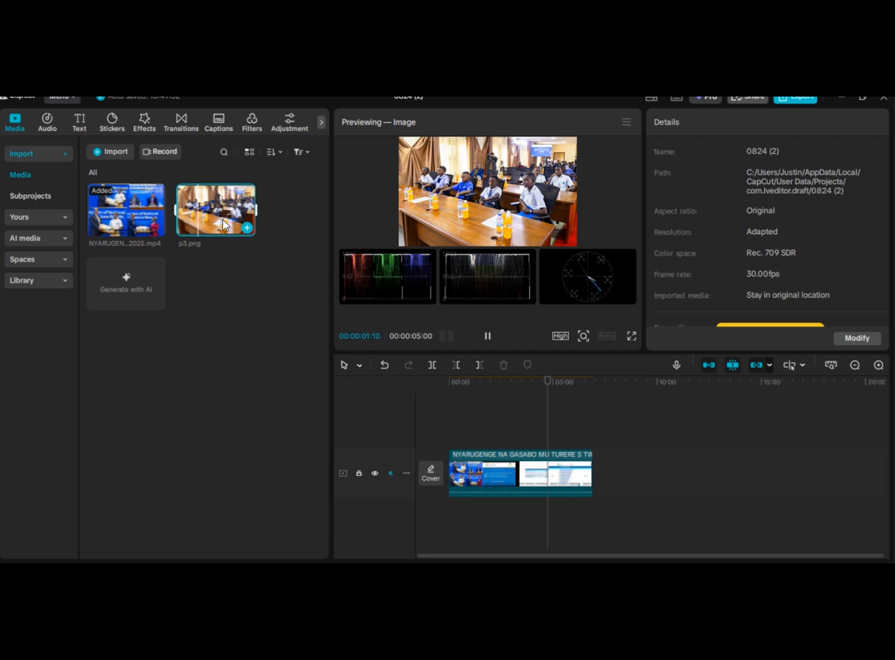
{"action": "left_click", "coordinate": [222, 219]}
{"action": "left_click_drag", "start_coordinate": [218, 214], "coordinate": [363, 363]}
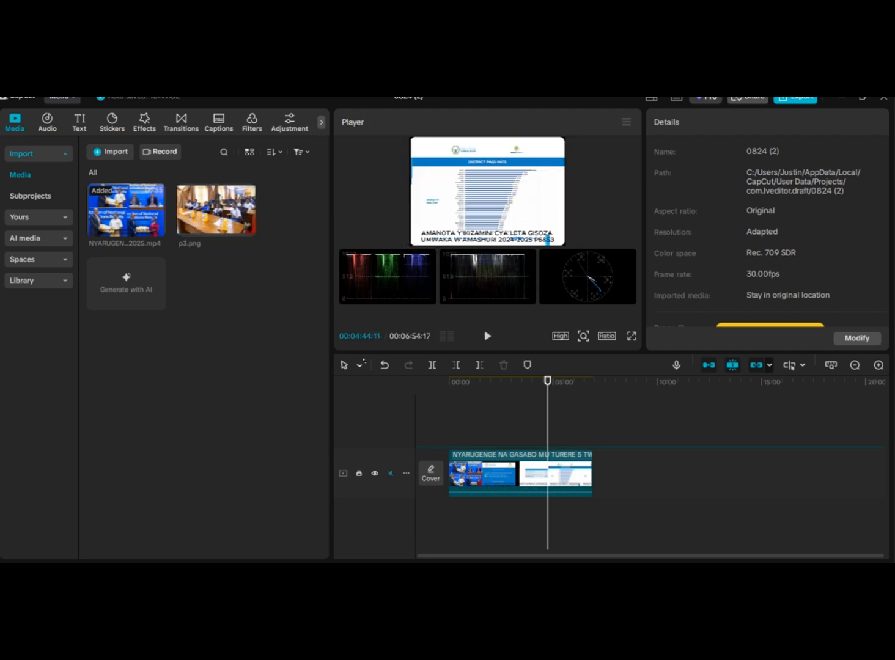
{"action": "left_click_drag", "start_coordinate": [403, 405], "coordinate": [445, 473]}
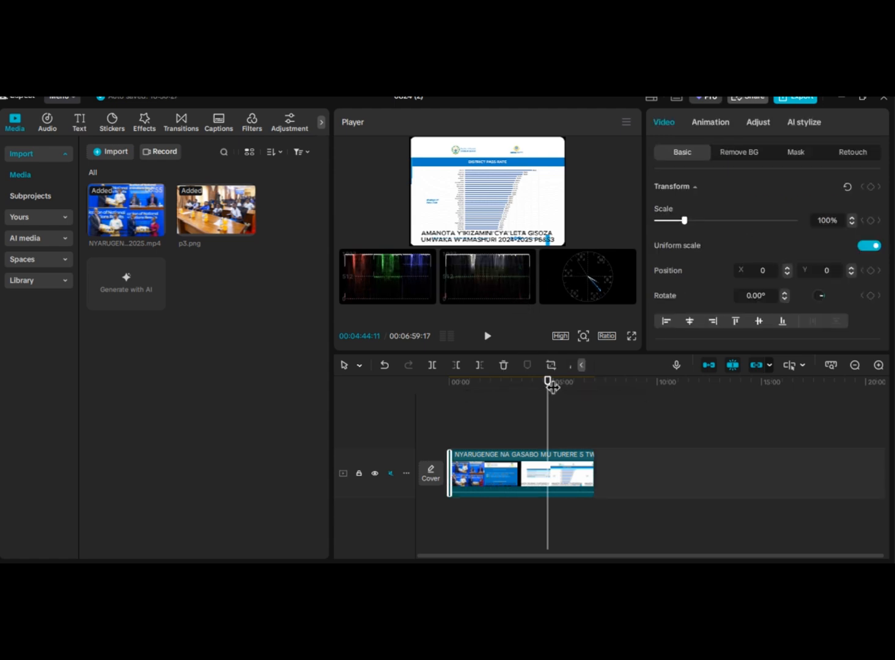
Play the timeline from 00:00:00:00 to check the opening image and its change to the video, and pause.
{"action": "left_click", "coordinate": [445, 380]}
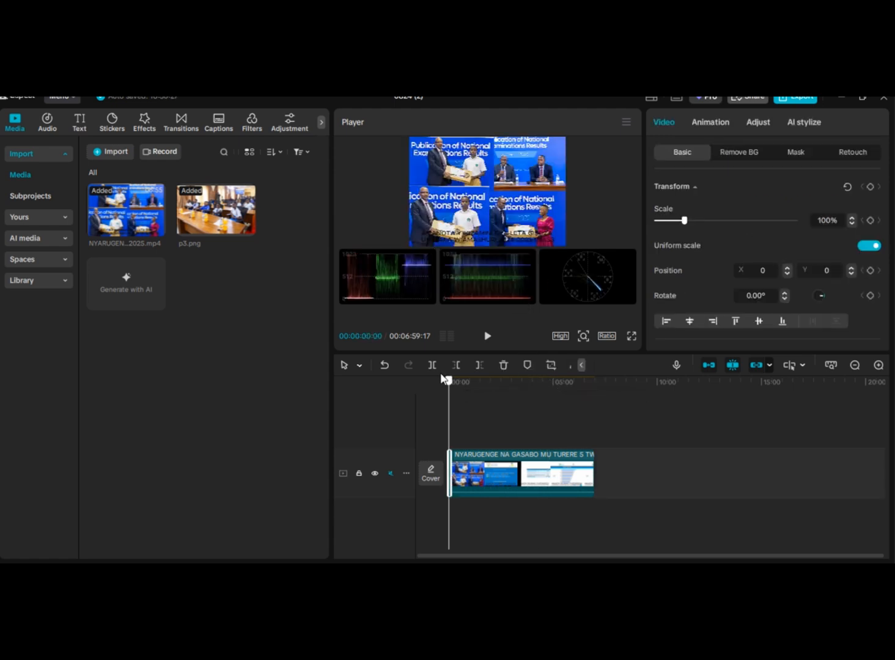
{"action": "left_click", "coordinate": [488, 337]}
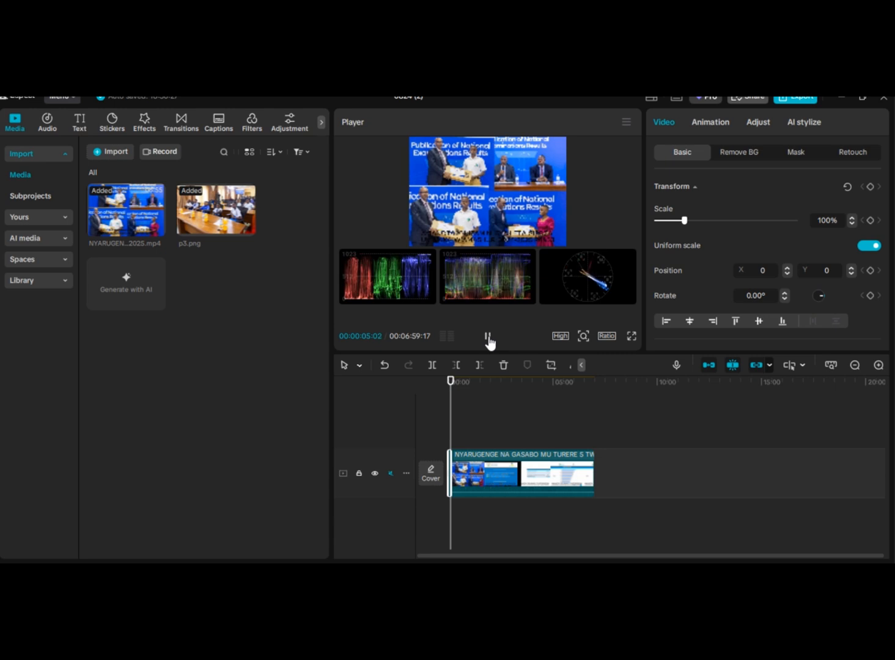
{"action": "left_click", "coordinate": [486, 338]}
Place the p3.png image on a new track above the video clip, at about 00:04:22.
{"action": "left_click", "coordinate": [217, 214]}
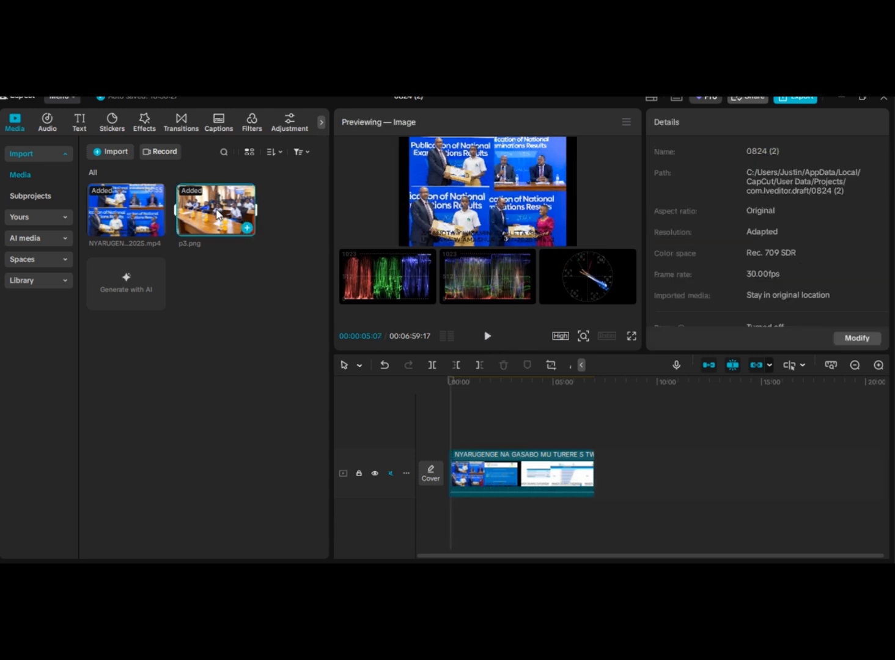
{"action": "left_click_drag", "start_coordinate": [217, 214], "coordinate": [482, 379]}
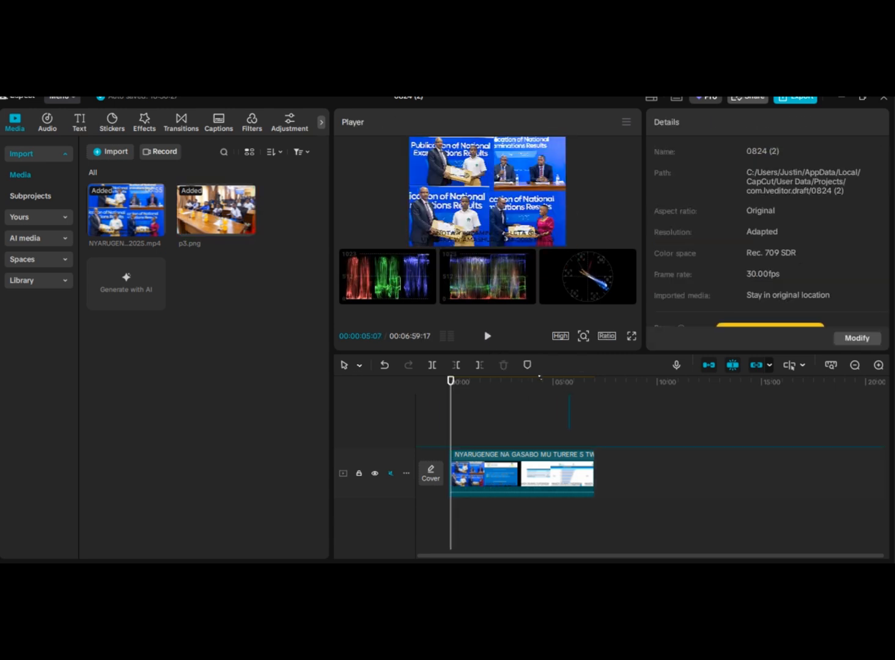
{"action": "left_click_drag", "start_coordinate": [569, 397], "coordinate": [540, 428]}
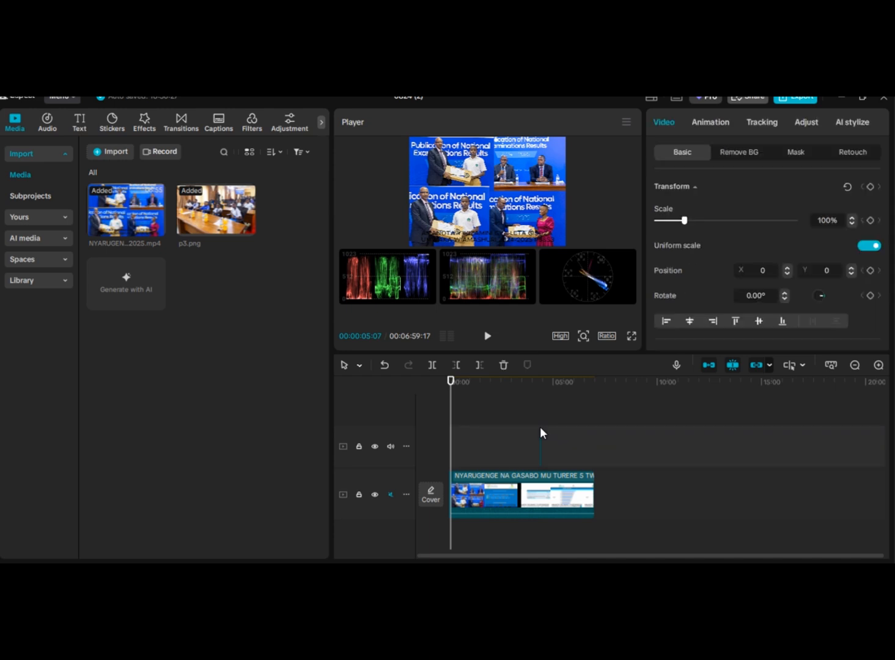
{"action": "left_click", "coordinate": [540, 444]}
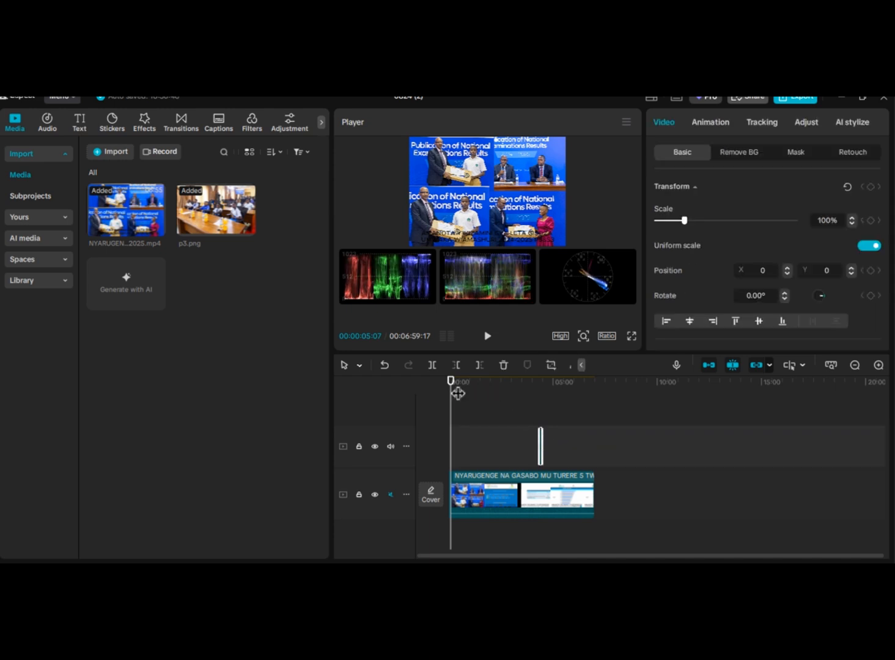
Move the playhead to the overlay image, scale the image to 45% and position it at X 1044, Y 806 in the frame's upper-right corner.
{"action": "left_click_drag", "start_coordinate": [451, 380], "coordinate": [540, 416]}
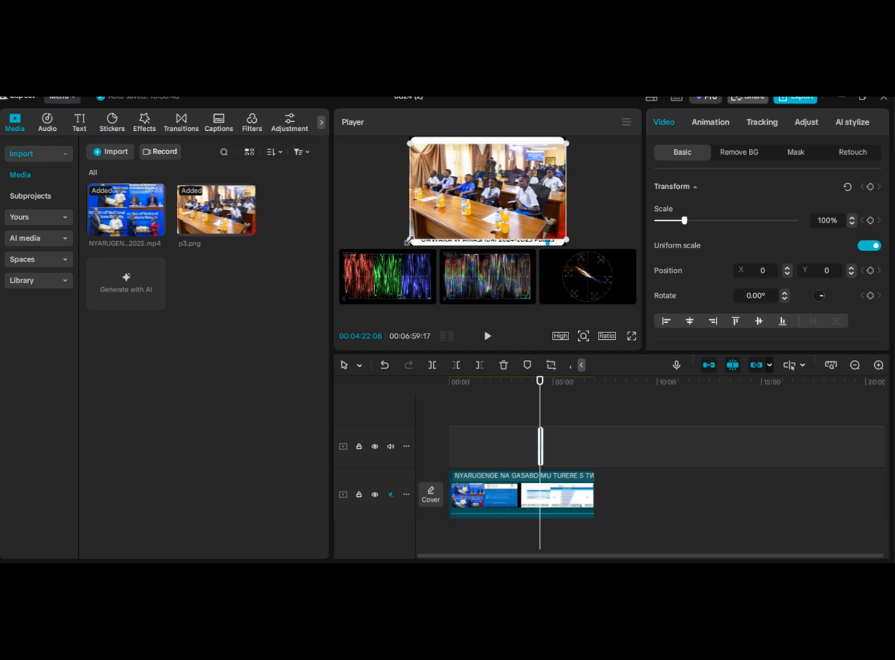
{"action": "left_click_drag", "start_coordinate": [409, 241], "coordinate": [508, 164]}
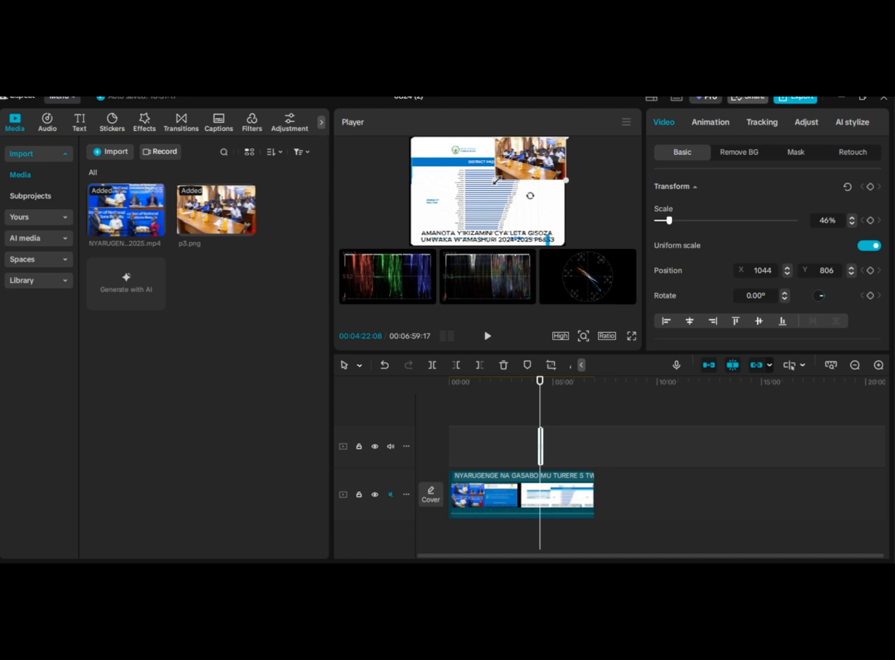
{"action": "mouse_move", "coordinate": [497, 181]}
{"action": "left_mouse_down"}
{"action": "mouse_move", "coordinate": [506, 171]}
{"action": "mouse_move", "coordinate": [503, 181]}
{"action": "left_mouse_up"}
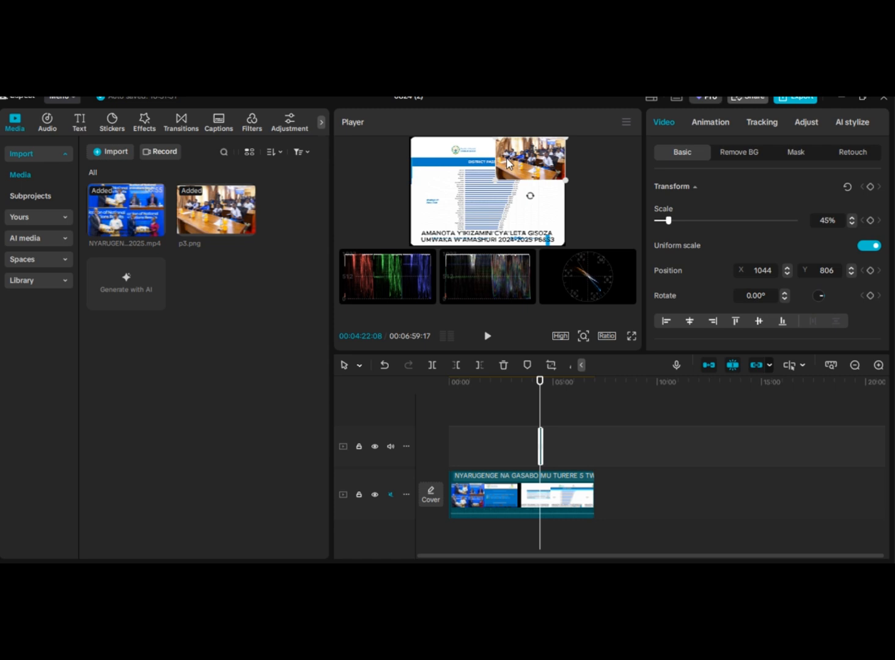
Try trimming off the part of the video clip before 00:01:44:16, and undo the trim.
{"action": "left_click", "coordinate": [496, 498]}
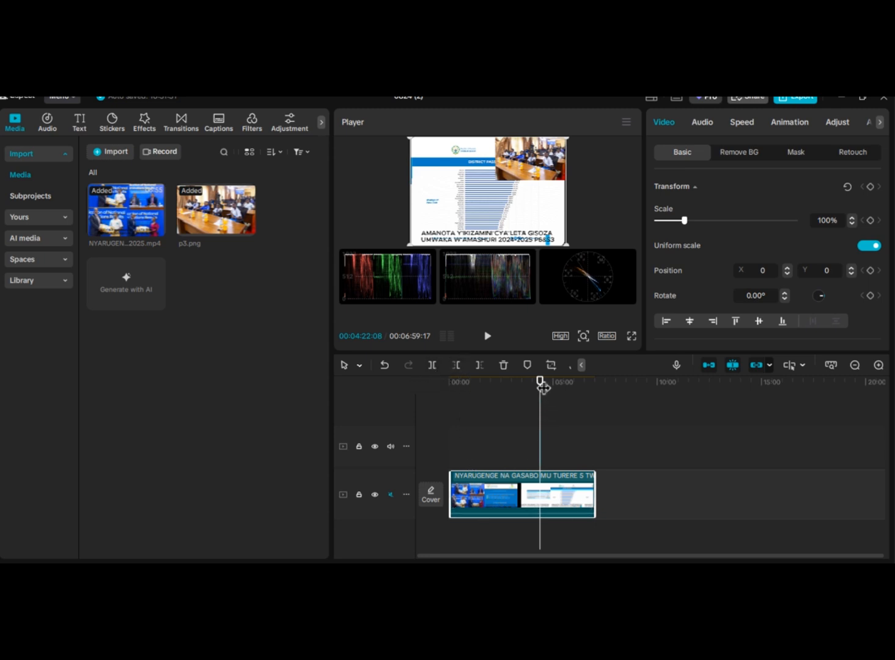
{"action": "left_click_drag", "start_coordinate": [540, 381], "coordinate": [485, 408]}
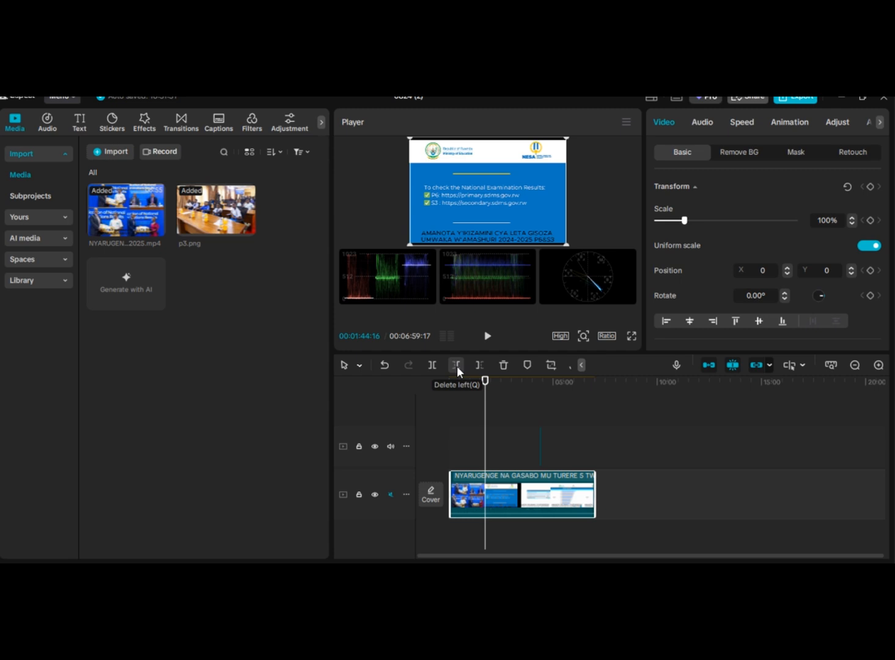
{"action": "left_click", "coordinate": [457, 365]}
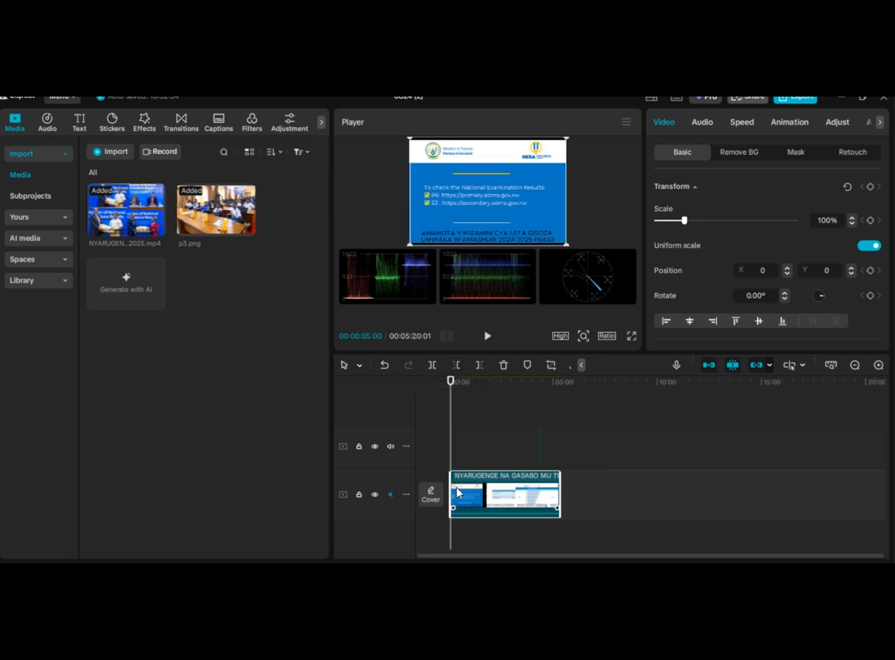
{"action": "left_click", "coordinate": [384, 365]}
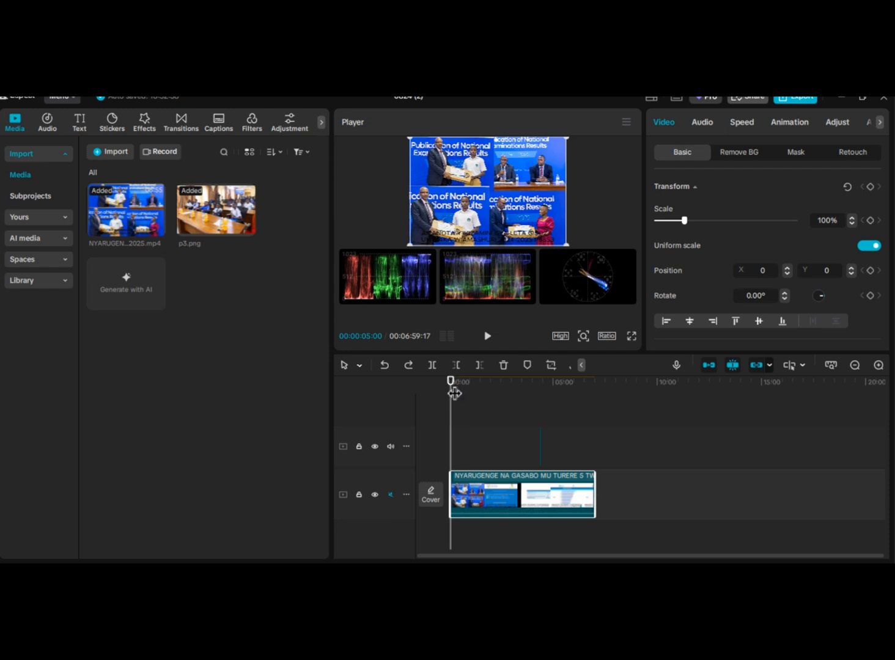
Trim off the part of the video clip before 00:01:40:22 and return the playhead to 00:00:00:00.
{"action": "left_click_drag", "start_coordinate": [453, 385], "coordinate": [487, 404]}
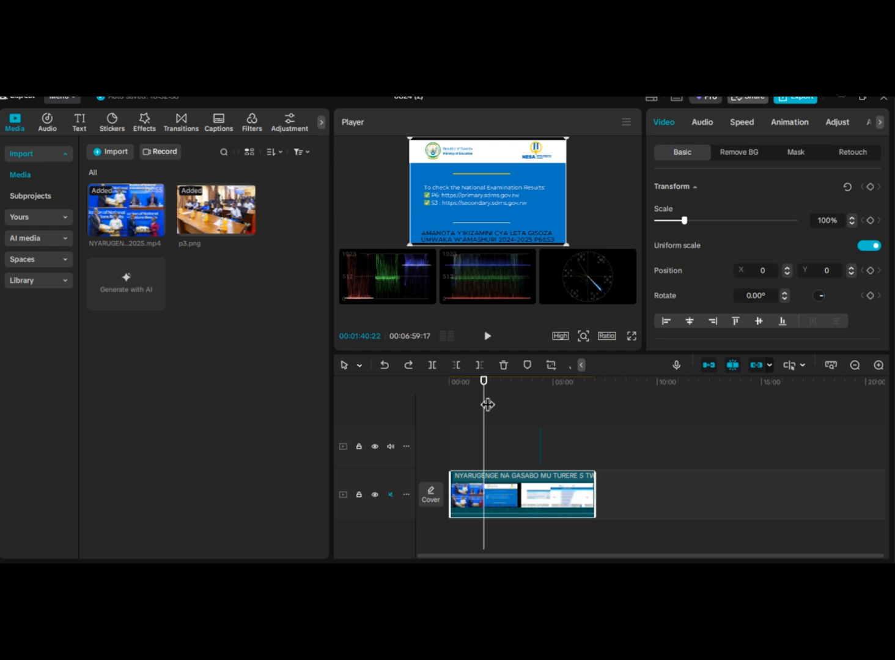
{"action": "left_click", "coordinate": [455, 366]}
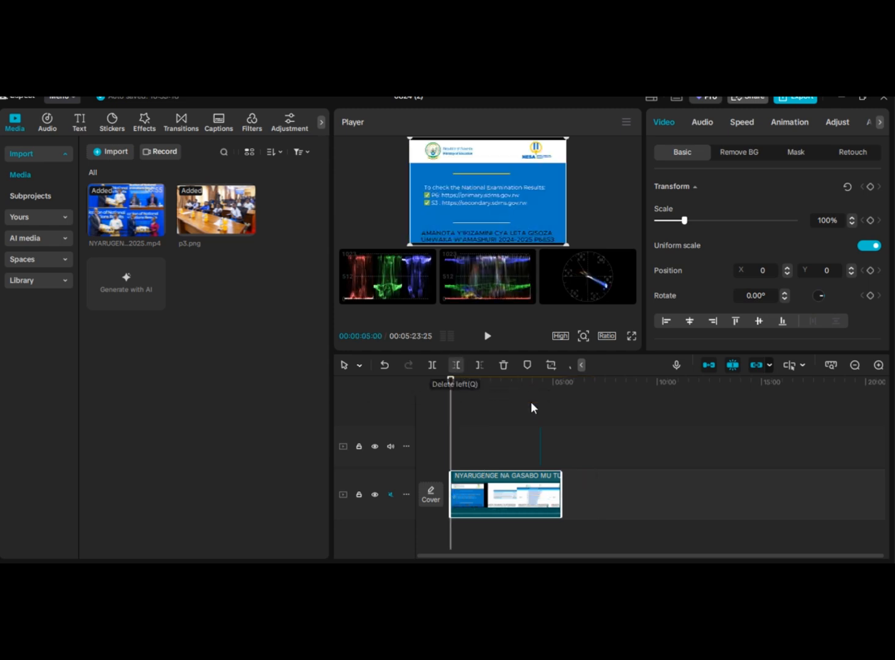
{"action": "left_click_drag", "start_coordinate": [453, 387], "coordinate": [449, 383]}
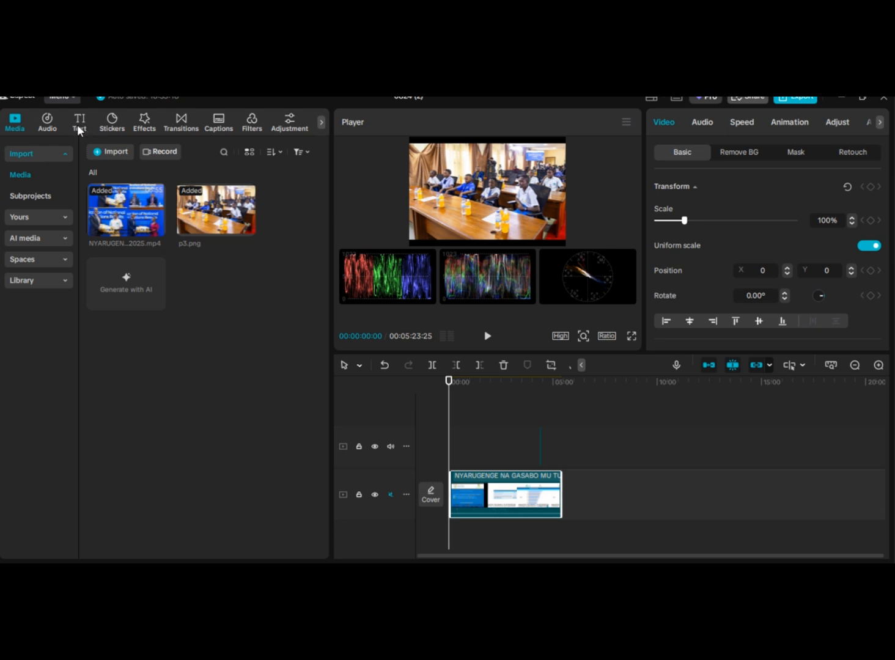
Add a default text clip at 00:00:00:00 on the timeline and select it for editing.
{"action": "left_click", "coordinate": [77, 124]}
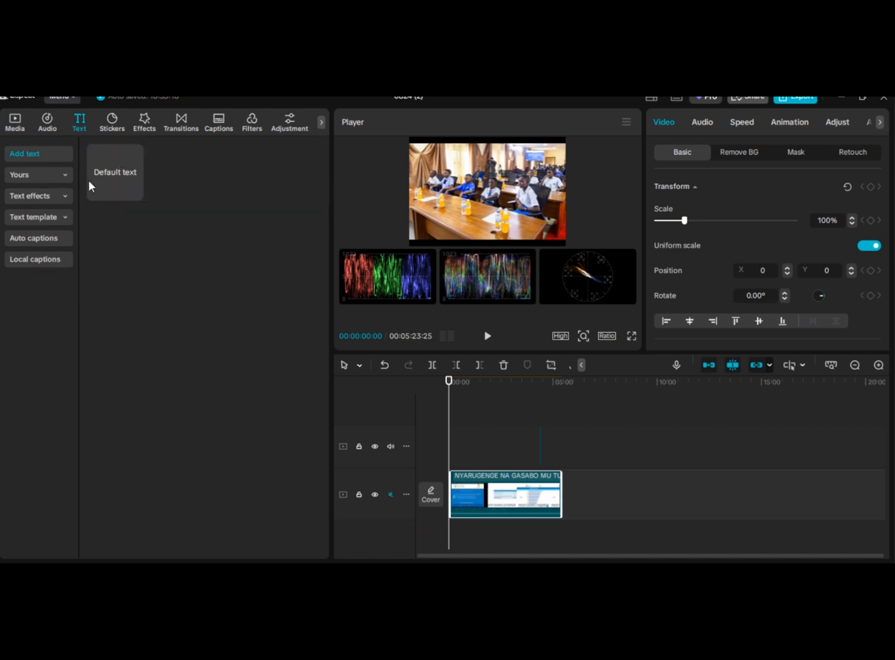
{"action": "left_click", "coordinate": [122, 176]}
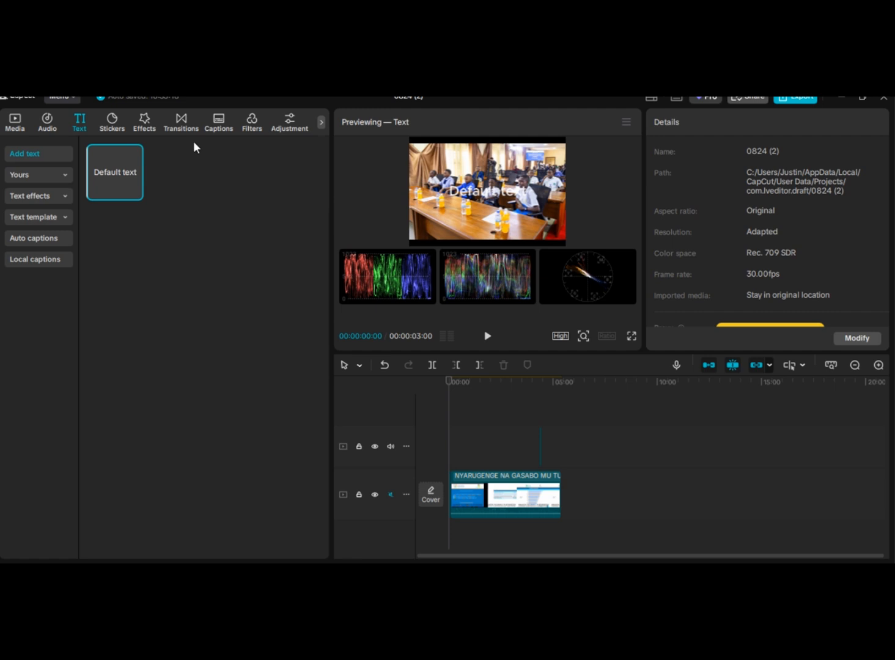
{"action": "left_click", "coordinate": [113, 169]}
{"action": "left_click", "coordinate": [134, 192]}
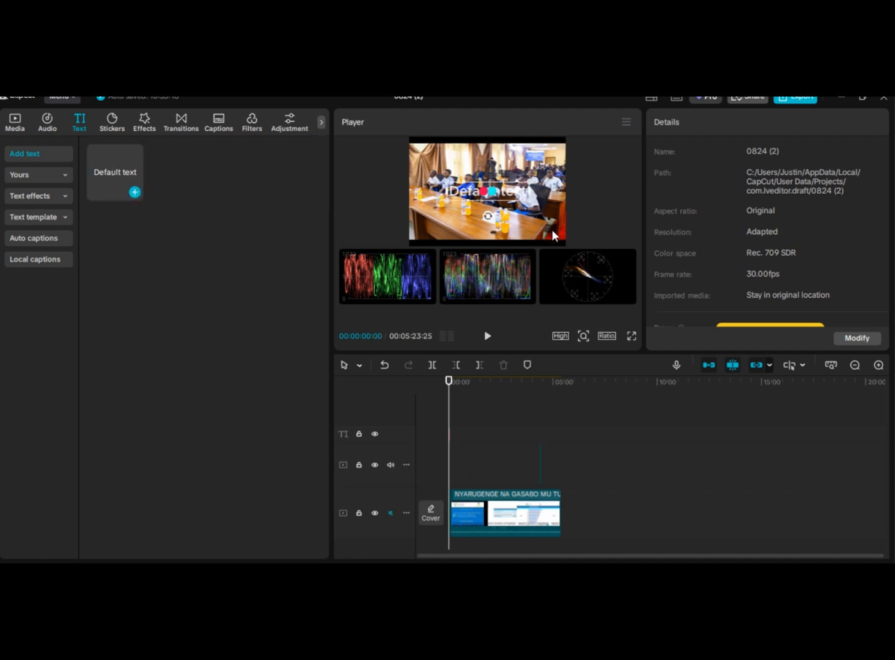
{"action": "left_click", "coordinate": [480, 192]}
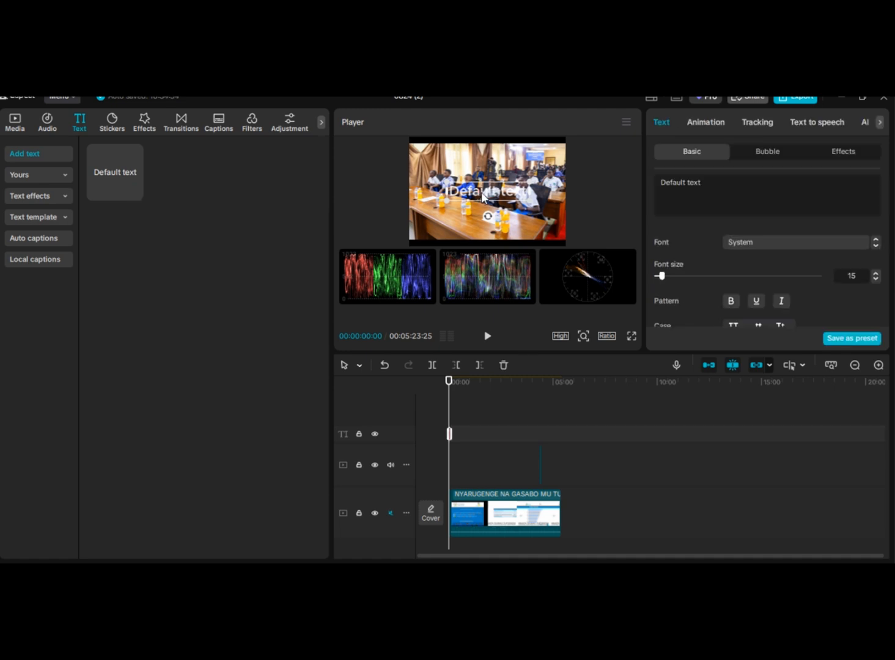
Replace the default wording of the text clip with "mukore subscribe" and set its font size to 16.
{"action": "left_click", "coordinate": [713, 182]}
{"action": "key", "text": "BackSpace"}
{"action": "key", "text": "BackSpace"}
{"action": "key", "text": "BackSpace"}
{"action": "key", "text": "BackSpace"}
{"action": "key", "text": "BackSpace"}
{"action": "key", "text": "BackSpace"}
{"action": "key", "text": "BackSpace"}
{"action": "key", "text": "BackSpace"}
{"action": "key", "text": "BackSpace"}
{"action": "key", "text": "BackSpace"}
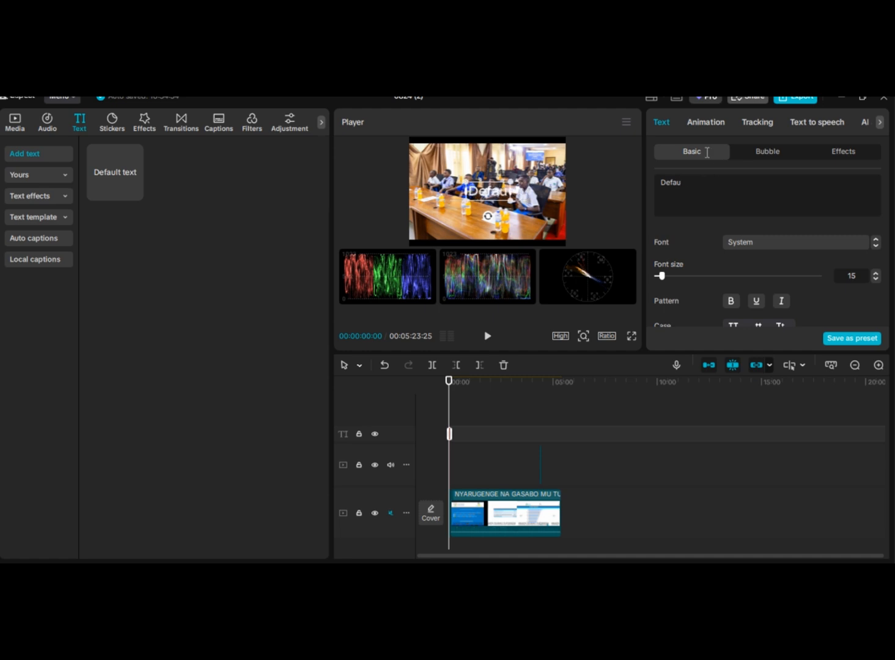
{"action": "key", "text": "BackSpace"}
{"action": "key", "text": "BackSpace"}
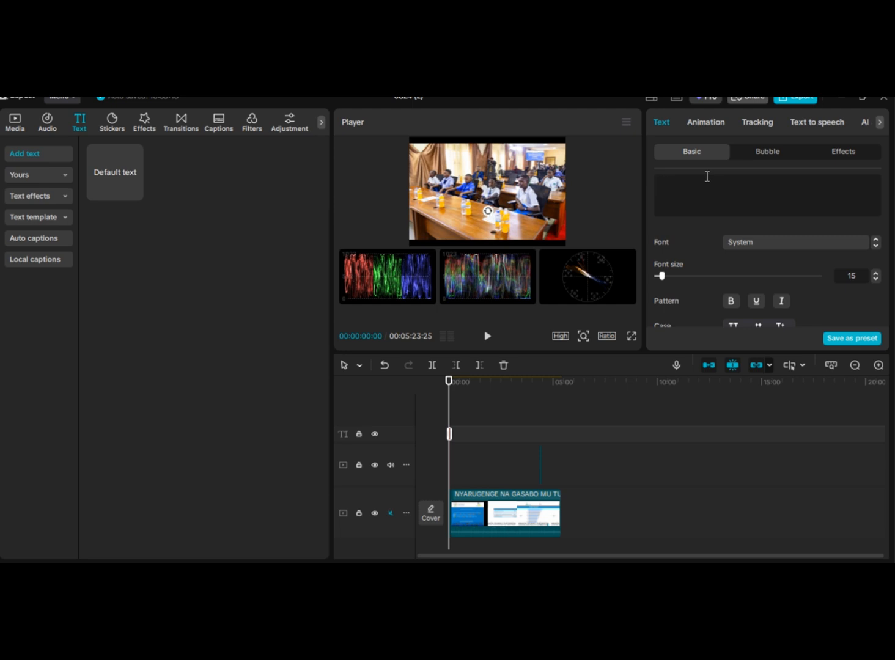
{"action": "type", "text": "mu"}
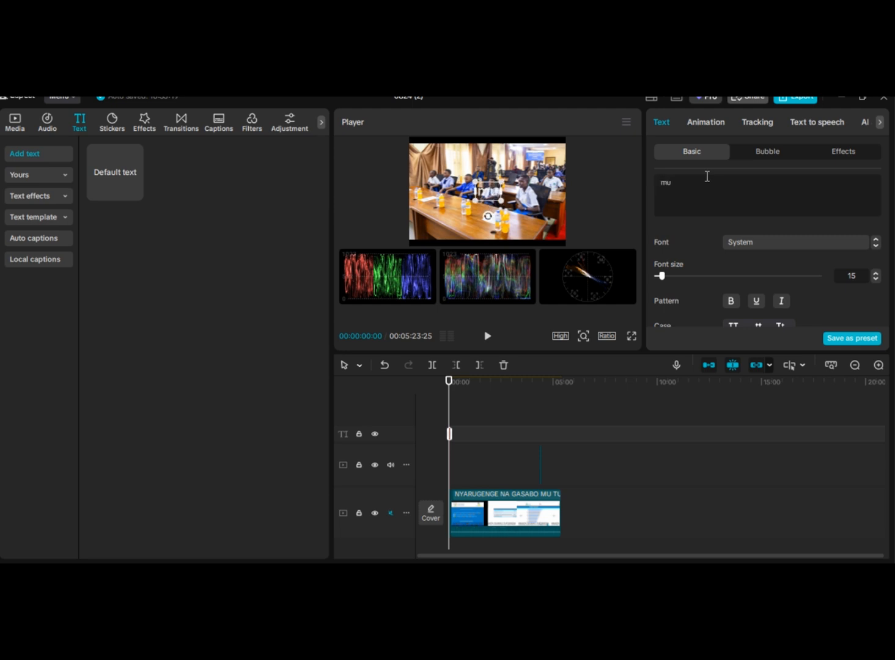
{"action": "type", "text": "kore sub"}
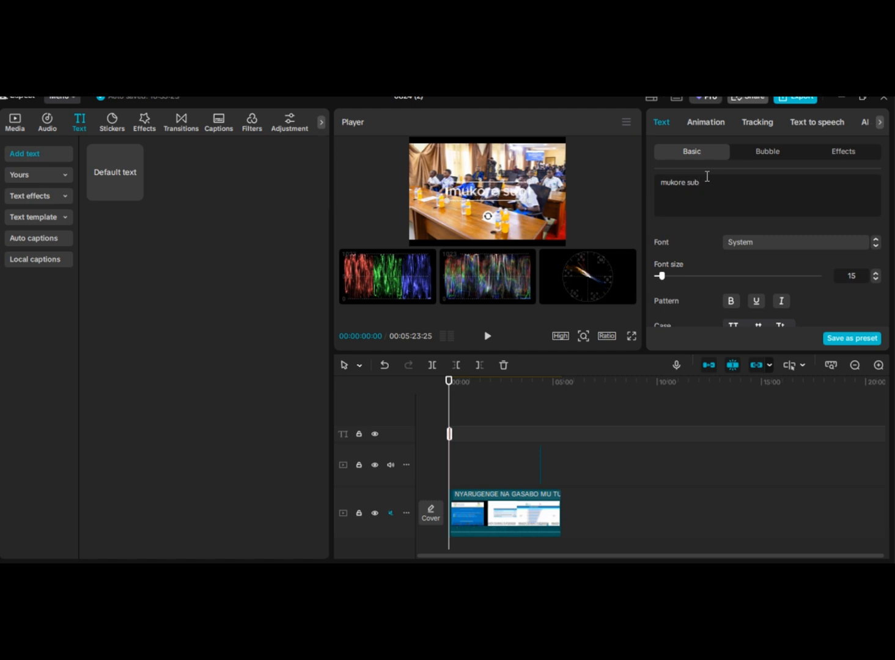
{"action": "type", "text": "scribe"}
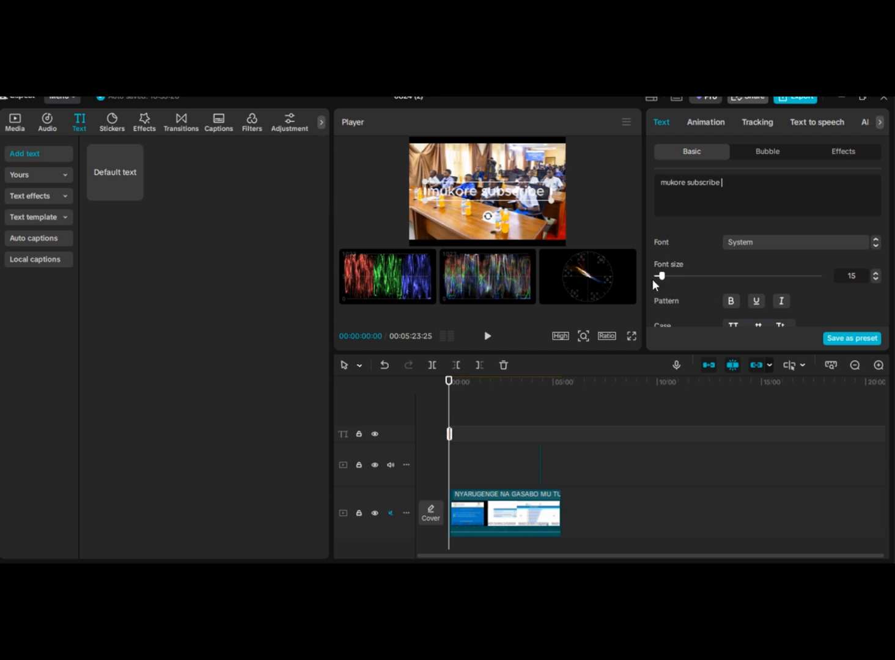
{"action": "mouse_move", "coordinate": [665, 279]}
{"action": "left_mouse_down"}
{"action": "mouse_move", "coordinate": [672, 288]}
{"action": "mouse_move", "coordinate": [653, 285]}
{"action": "mouse_move", "coordinate": [662, 287]}
{"action": "left_mouse_up"}
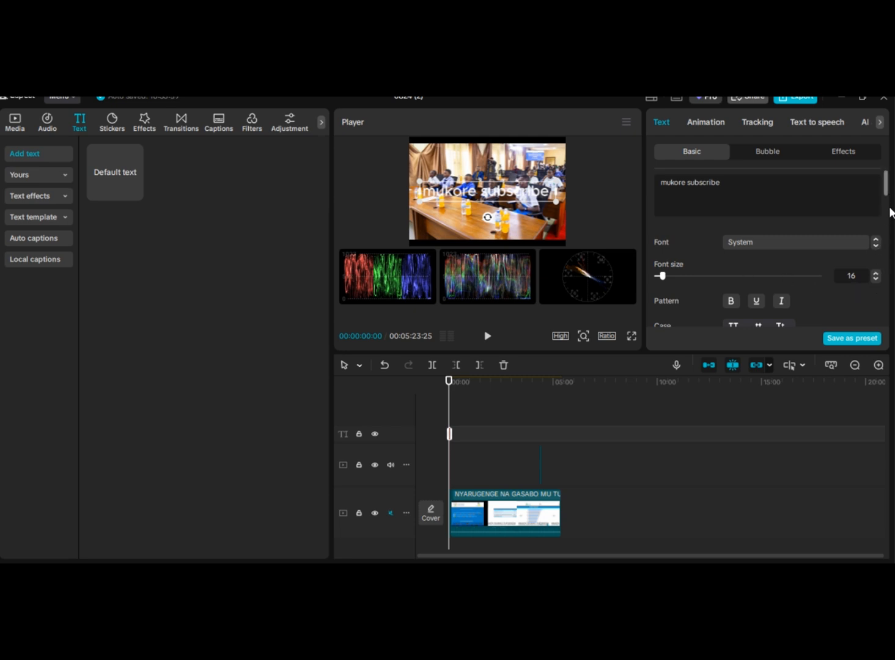
Try red (EA0808), black (000000) and light pink (FFD6F3) as the text color, and set it back to white (FFFFFF).
{"action": "left_click_drag", "start_coordinate": [886, 195], "coordinate": [886, 211]}
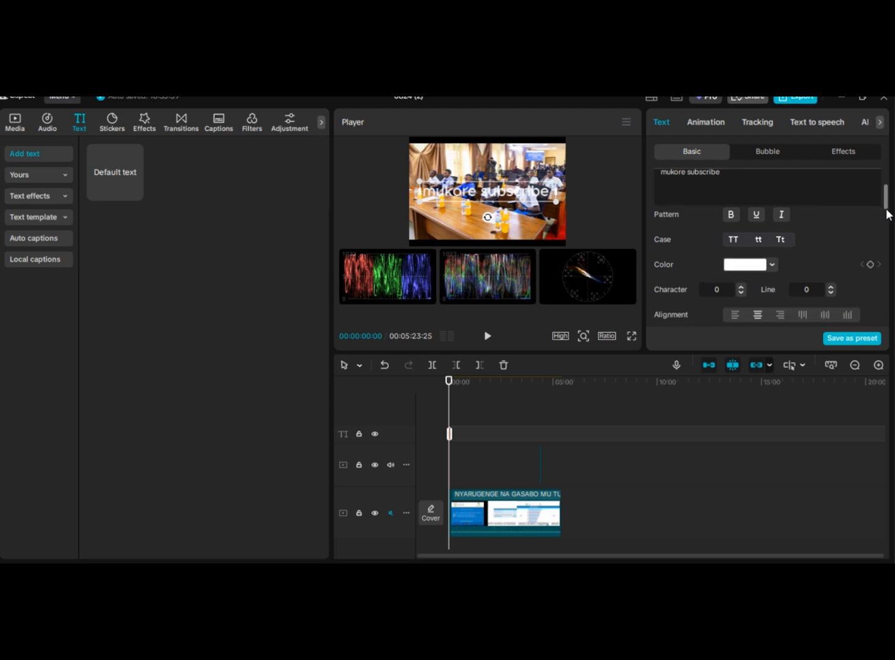
{"action": "left_click", "coordinate": [772, 264]}
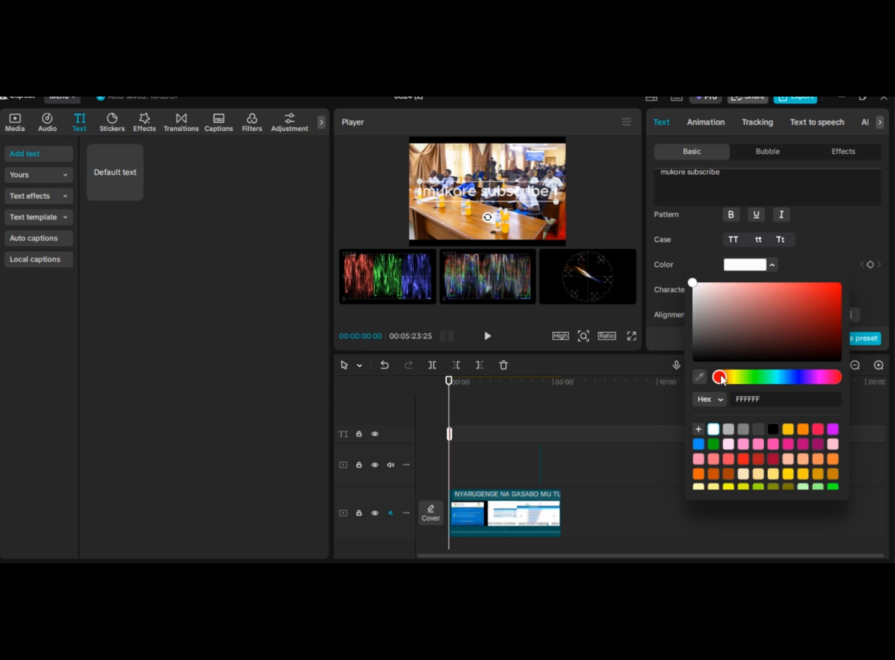
{"action": "left_click", "coordinate": [837, 289]}
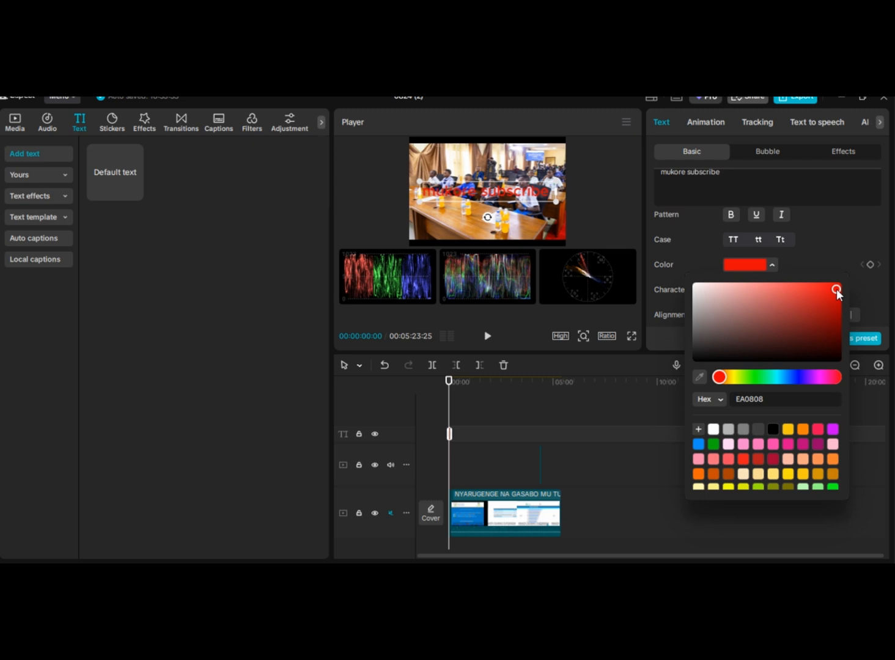
{"action": "left_click", "coordinate": [773, 429]}
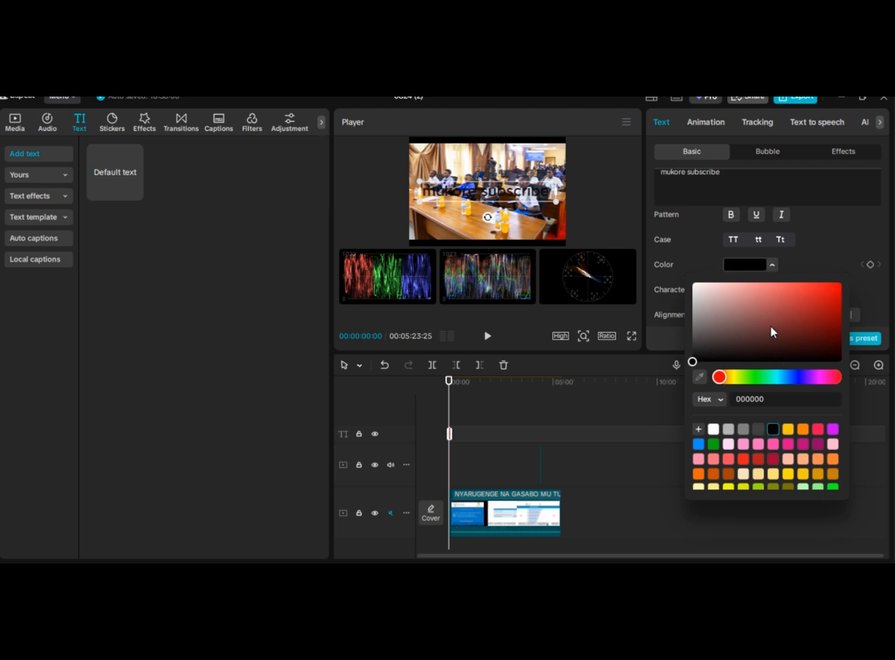
{"action": "left_click", "coordinate": [728, 444]}
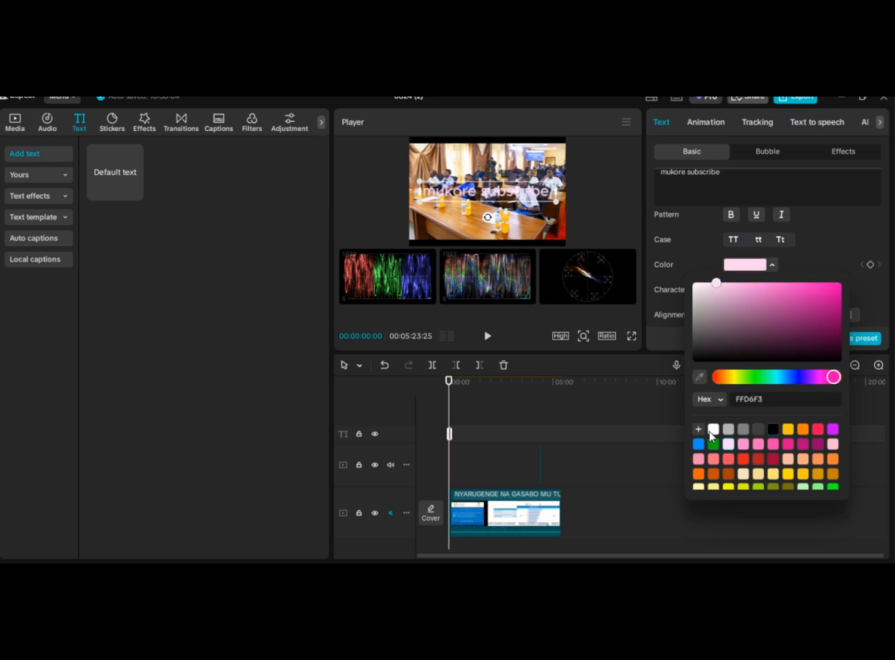
{"action": "left_click", "coordinate": [711, 430]}
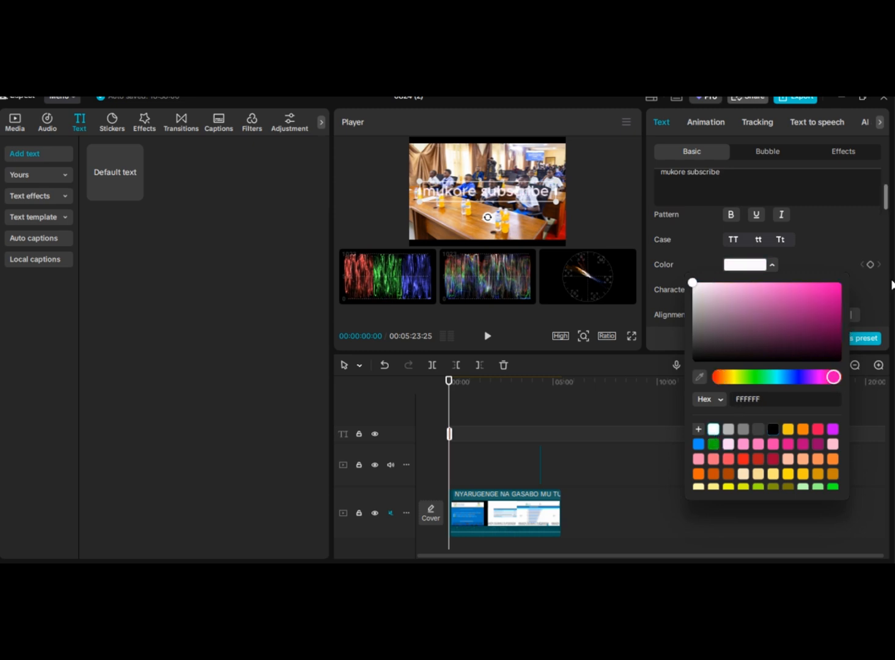
{"action": "left_click", "coordinate": [855, 245]}
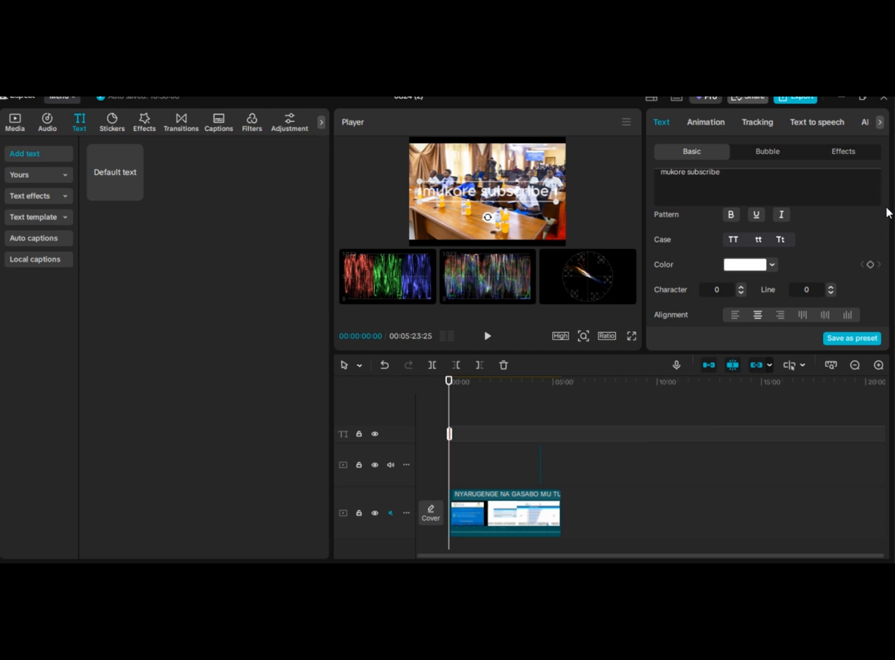
Apply the preset style with black letters and a white outline to the text, and look through its scale, blend and stroke settings.
{"action": "left_click_drag", "start_coordinate": [887, 207], "coordinate": [887, 236]}
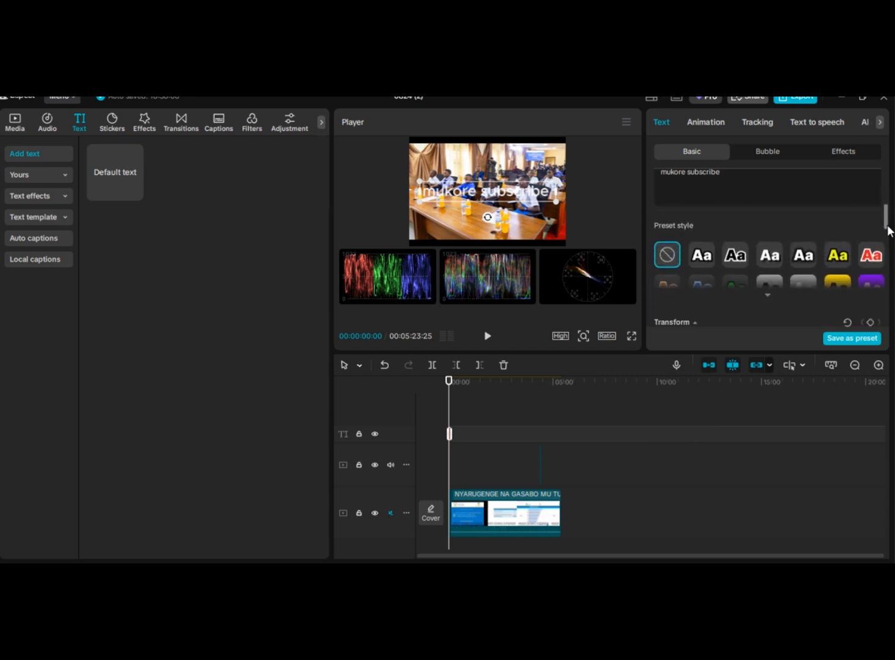
{"action": "left_click", "coordinate": [729, 262]}
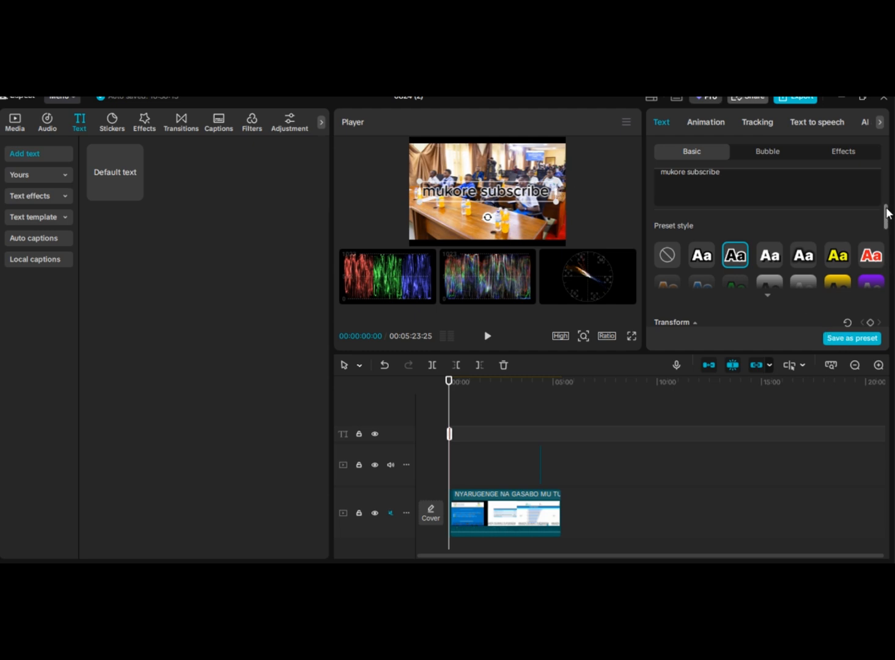
{"action": "mouse_move", "coordinate": [886, 214]}
{"action": "left_mouse_down"}
{"action": "mouse_move", "coordinate": [886, 234]}
{"action": "mouse_move", "coordinate": [885, 225]}
{"action": "left_mouse_up"}
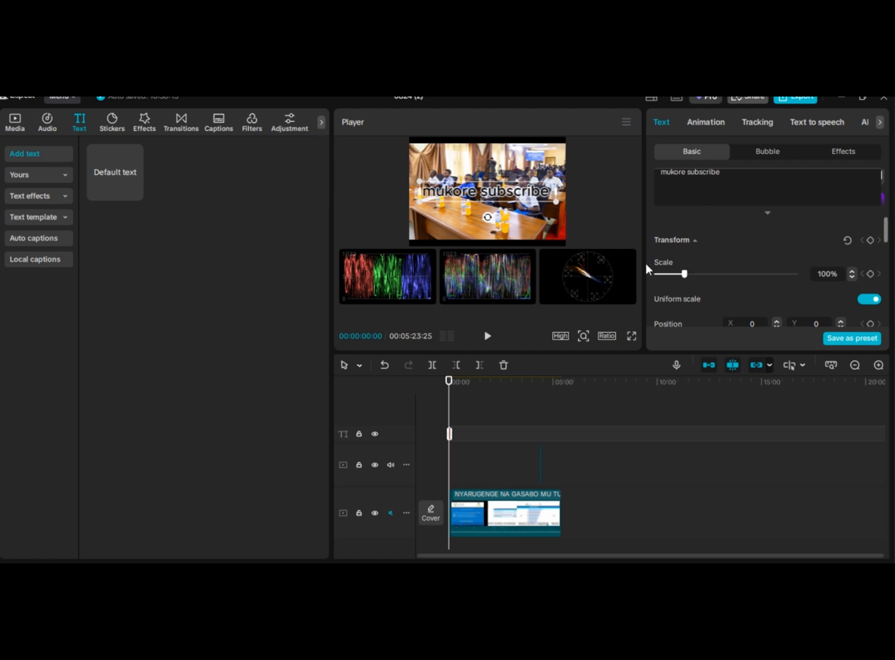
{"action": "mouse_move", "coordinate": [684, 275]}
{"action": "left_mouse_down"}
{"action": "mouse_move", "coordinate": [699, 280]}
{"action": "mouse_move", "coordinate": [682, 283]}
{"action": "left_mouse_up"}
{"action": "left_click_drag", "start_coordinate": [885, 227], "coordinate": [888, 261]}
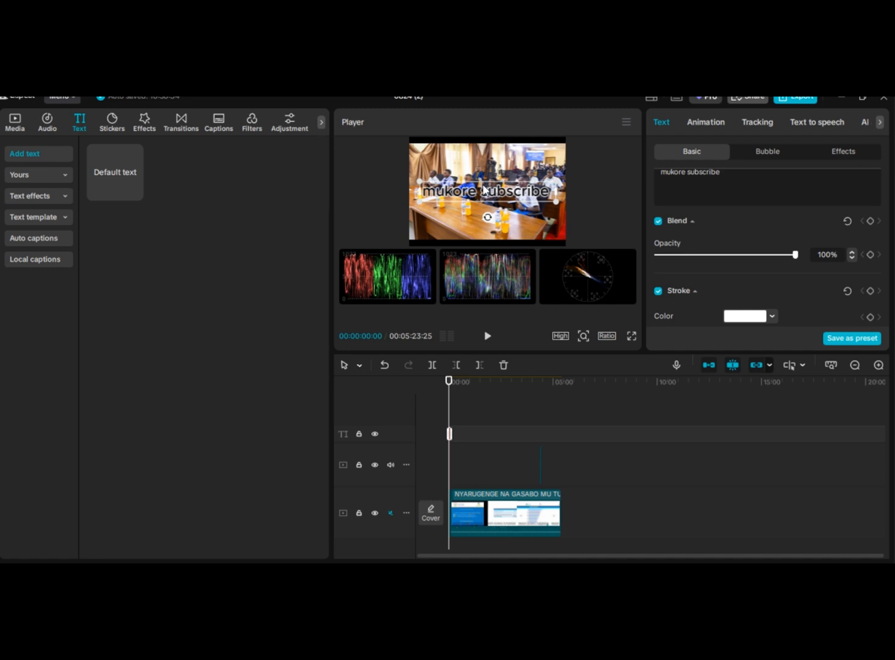
{"action": "left_click_drag", "start_coordinate": [555, 202], "coordinate": [555, 215]}
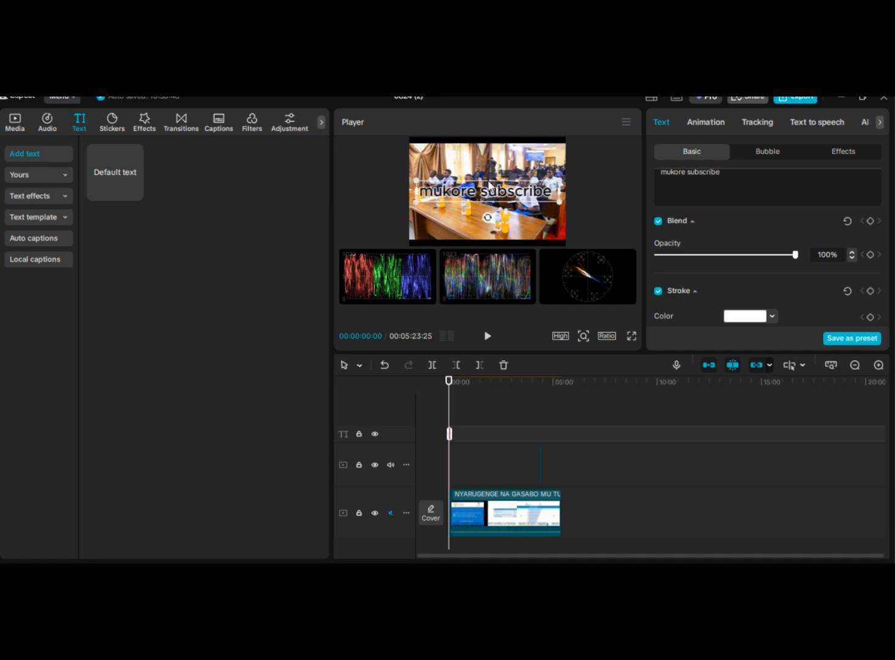
{"action": "left_click", "coordinate": [489, 185]}
{"action": "left_click_drag", "start_coordinate": [490, 185], "coordinate": [490, 213]}
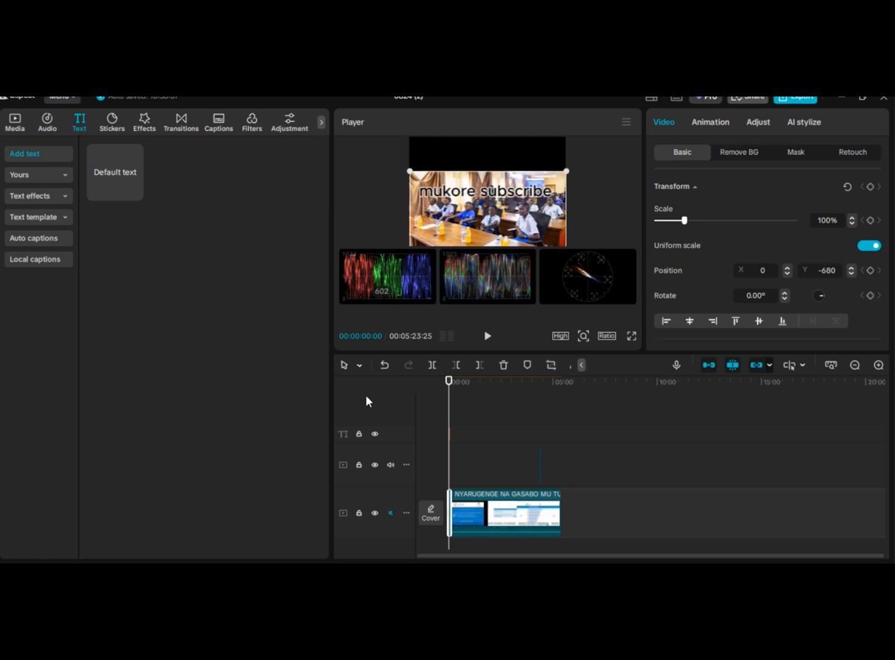
{"action": "left_click", "coordinate": [383, 366]}
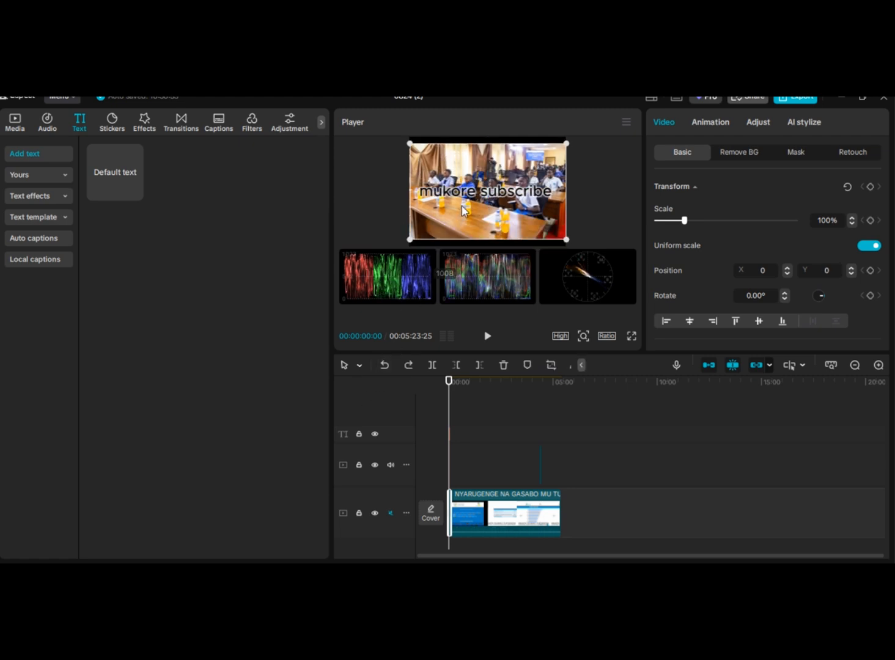
Shrink the "mukore subscribe" text slightly in the preview and place it centered near the bottom edge of the image.
{"action": "left_click", "coordinate": [482, 197]}
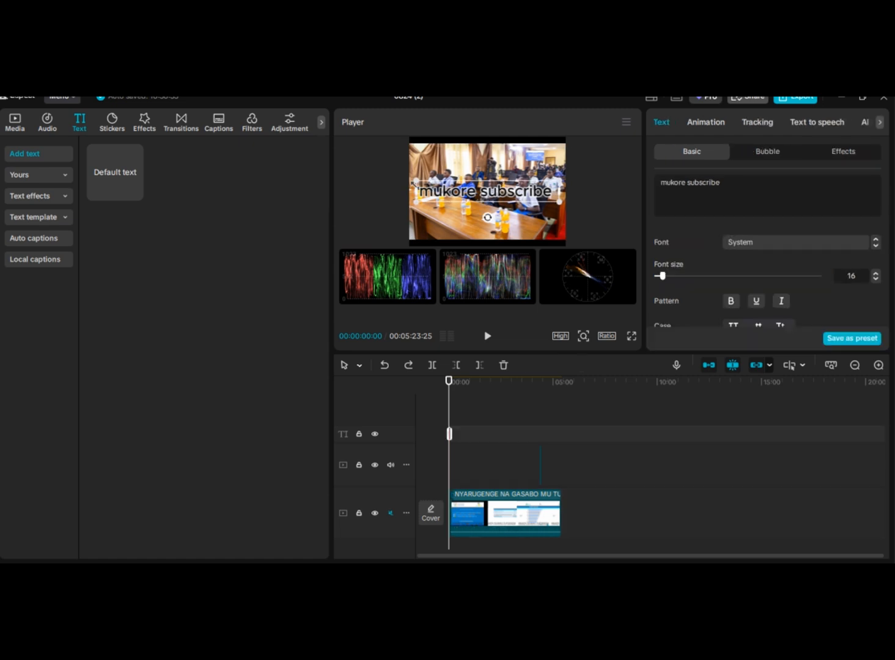
{"action": "left_click_drag", "start_coordinate": [417, 182], "coordinate": [420, 214]}
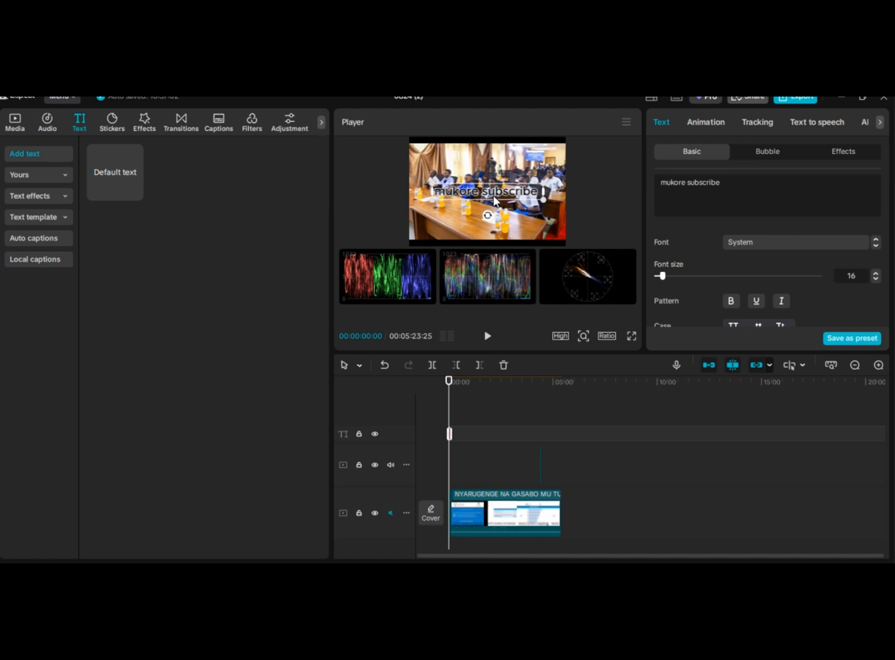
{"action": "left_click_drag", "start_coordinate": [492, 199], "coordinate": [494, 234]}
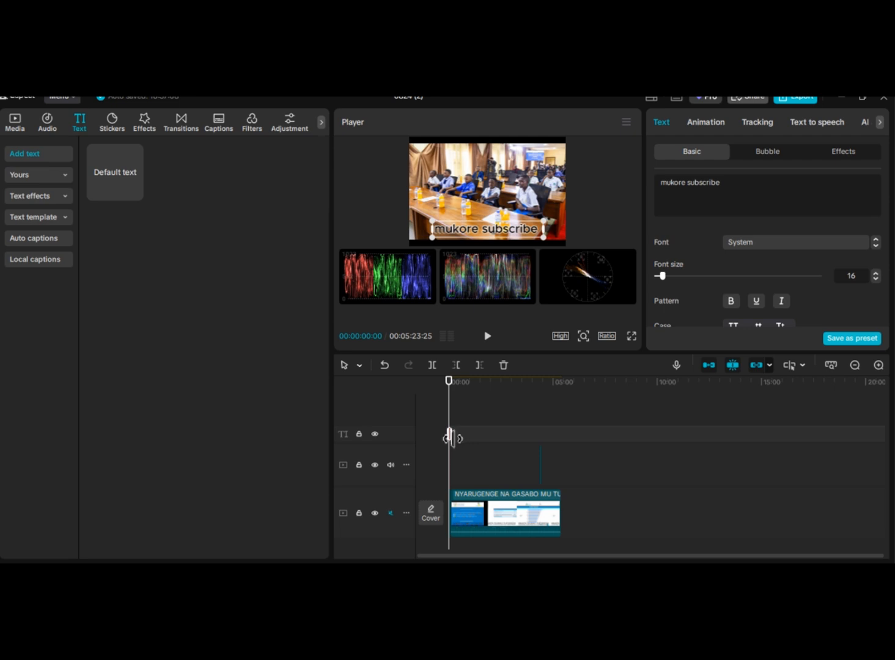
Extend the end of the "mukore subscribe" text clip to about 00:01:05 on the timeline.
{"action": "left_click_drag", "start_coordinate": [451, 437], "coordinate": [468, 448]}
{"action": "left_click_drag", "start_coordinate": [449, 383], "coordinate": [471, 381]}
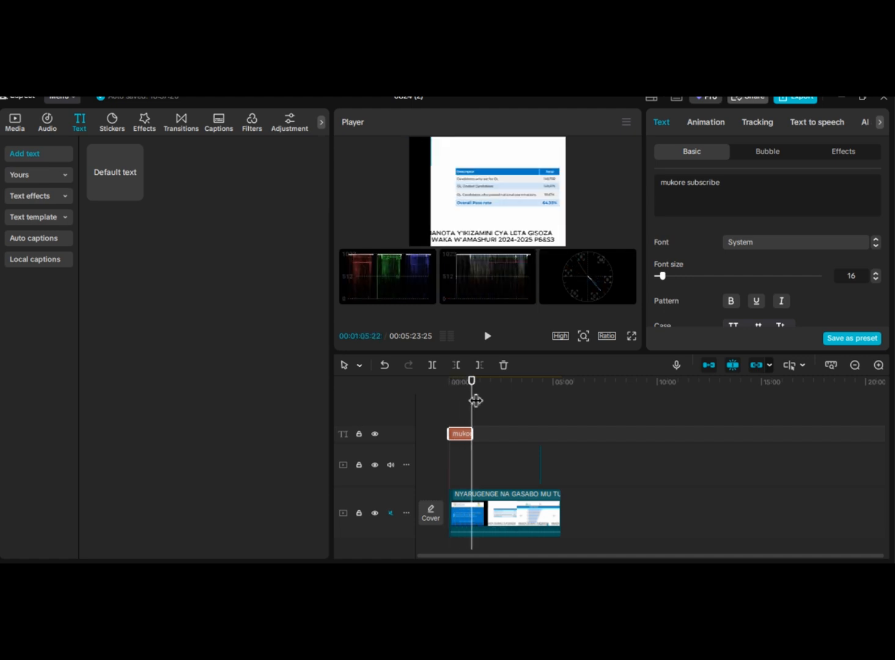
Paste a copy of the text clip at 00:04:43:05 on the text track and shift it earlier so it ends about there.
{"action": "right_click", "coordinate": [464, 435]}
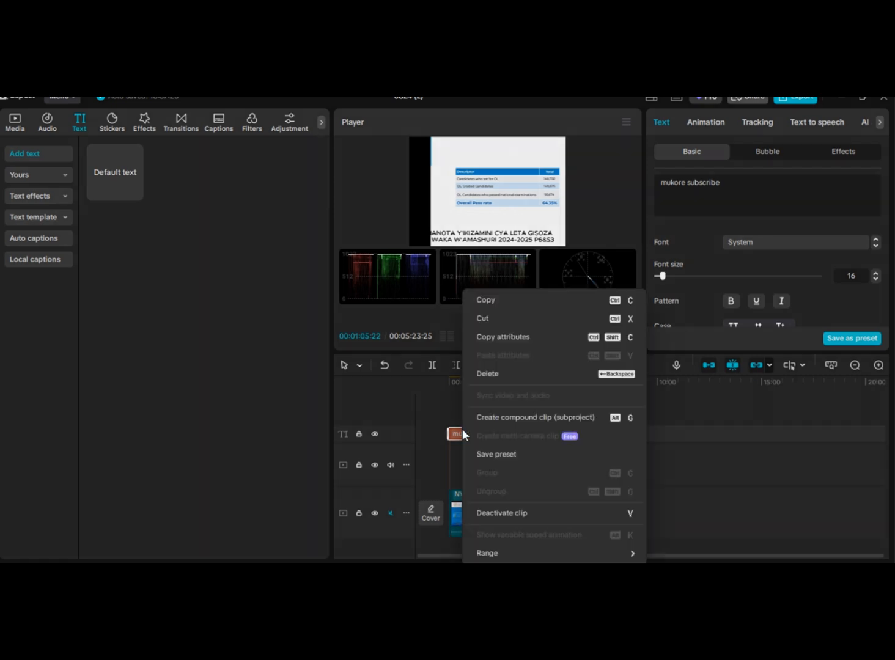
{"action": "left_click", "coordinate": [513, 299]}
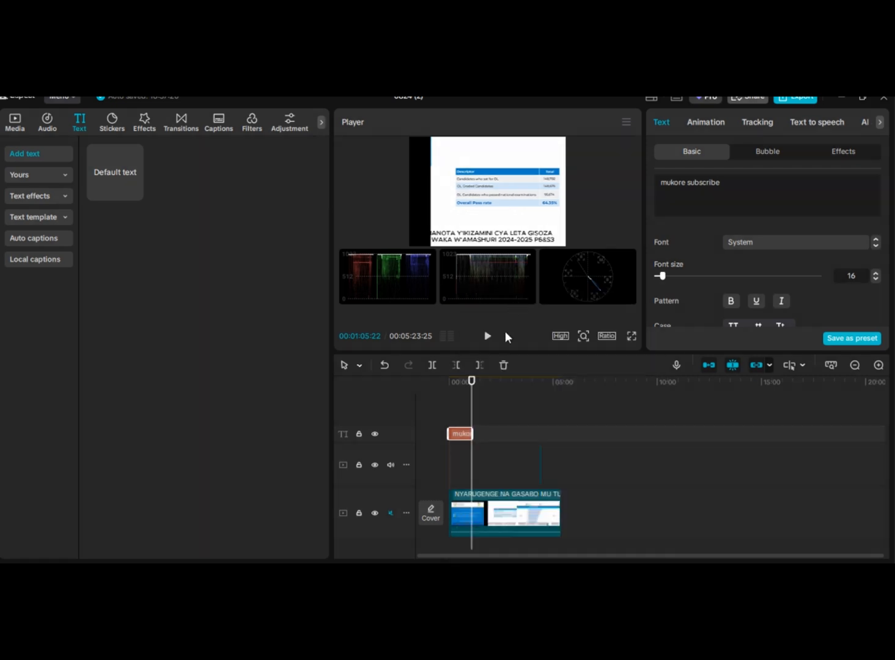
{"action": "left_click", "coordinate": [548, 435]}
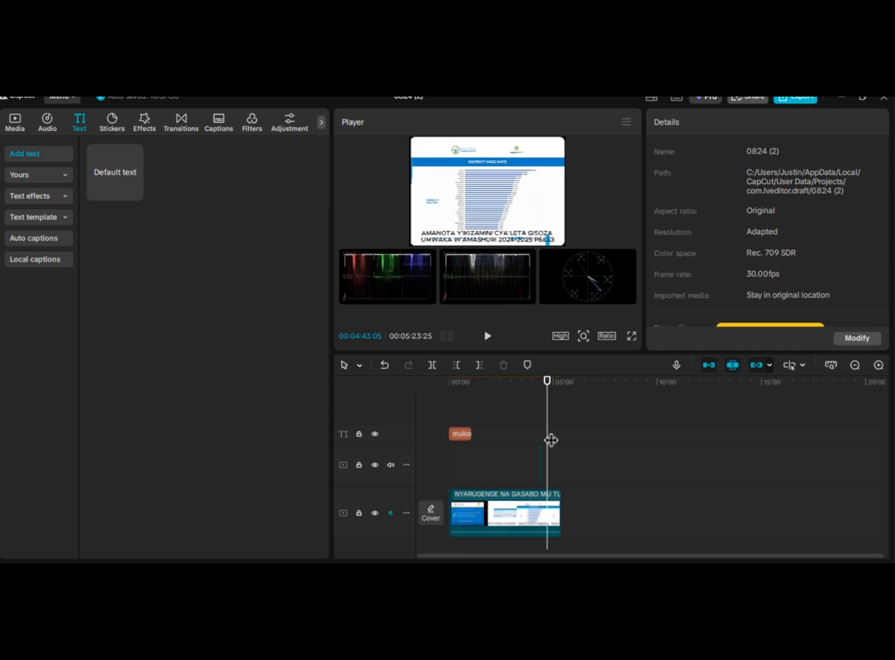
{"action": "right_click", "coordinate": [548, 430]}
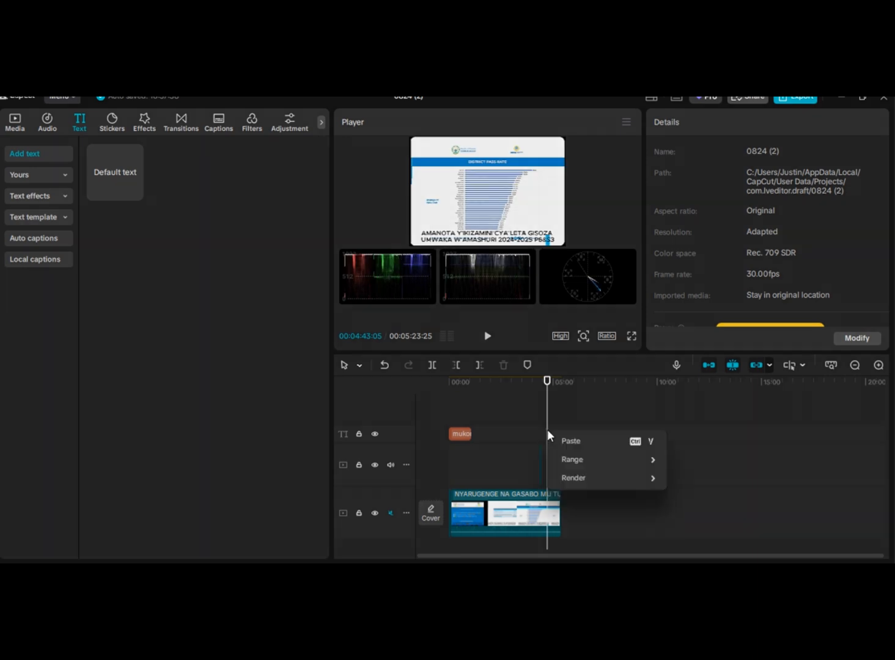
{"action": "left_click", "coordinate": [570, 443]}
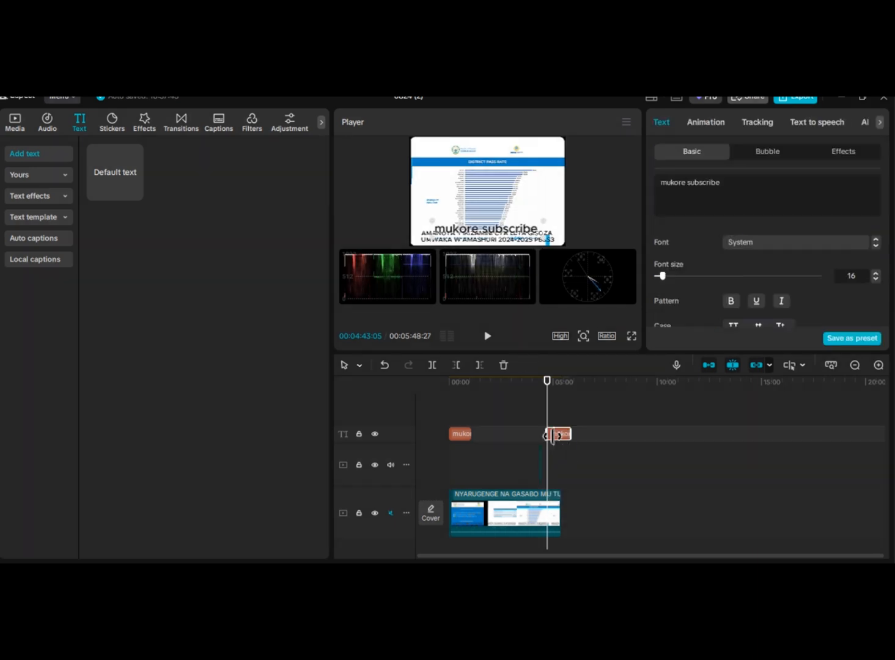
{"action": "mouse_move", "coordinate": [552, 435]}
{"action": "left_mouse_down"}
{"action": "mouse_move", "coordinate": [520, 438]}
{"action": "mouse_move", "coordinate": [555, 436]}
{"action": "mouse_move", "coordinate": [545, 433]}
{"action": "left_mouse_up"}
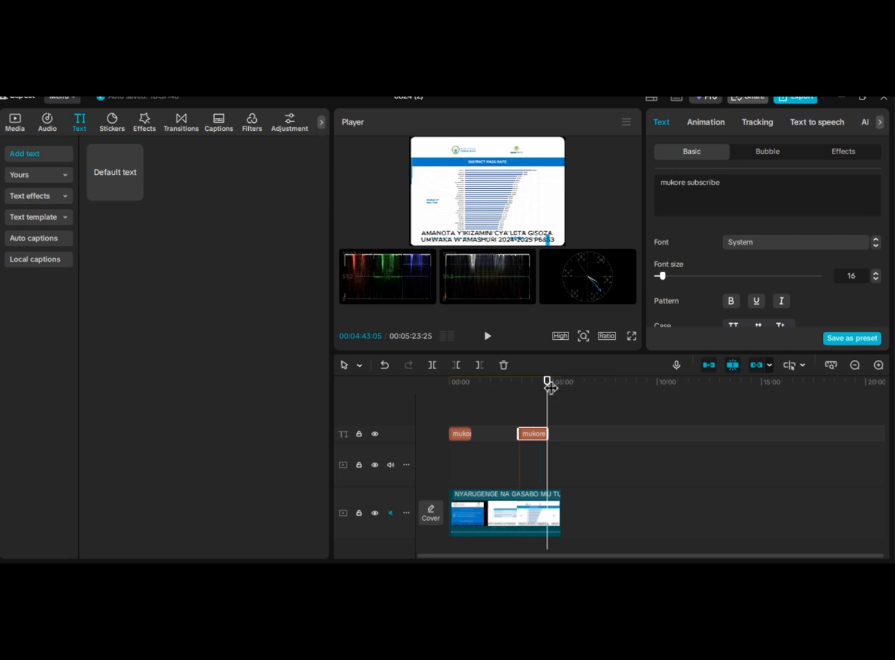
Preview the video from the start, within the first text clip and after its end to check when the text shows.
{"action": "left_click_drag", "start_coordinate": [550, 386], "coordinate": [437, 388]}
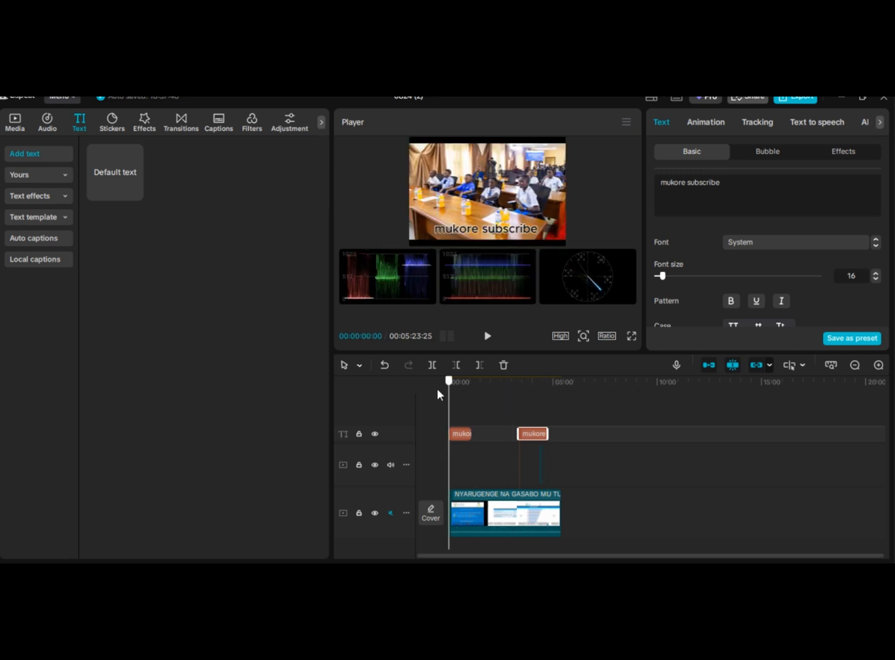
{"action": "left_click", "coordinate": [487, 337]}
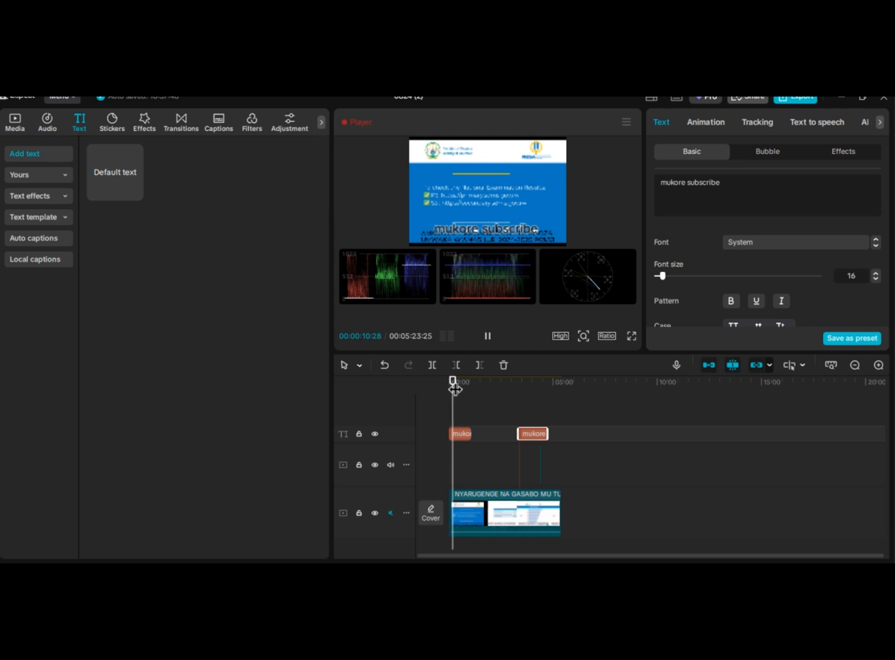
{"action": "left_click_drag", "start_coordinate": [454, 382], "coordinate": [468, 394]}
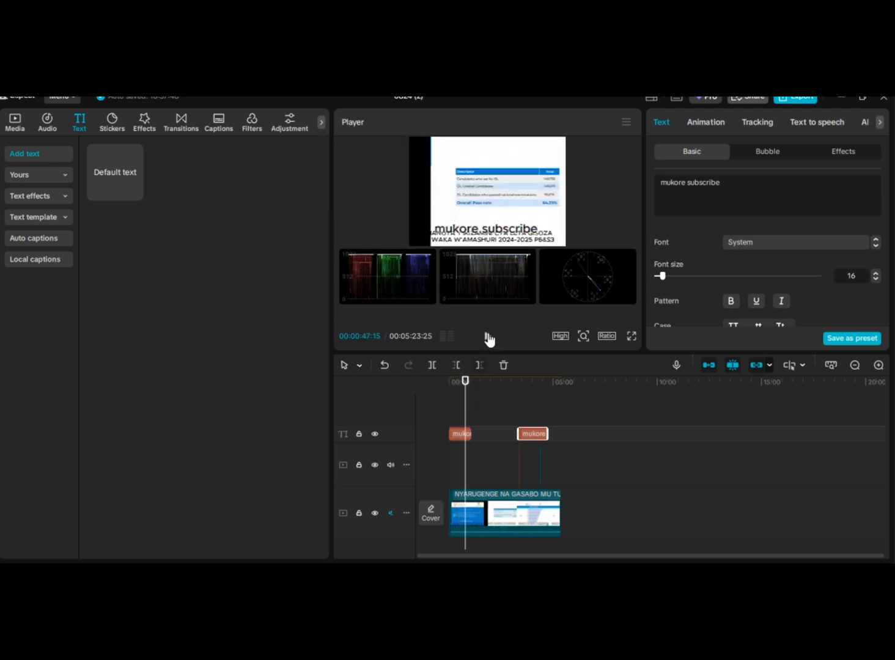
{"action": "left_click", "coordinate": [488, 337]}
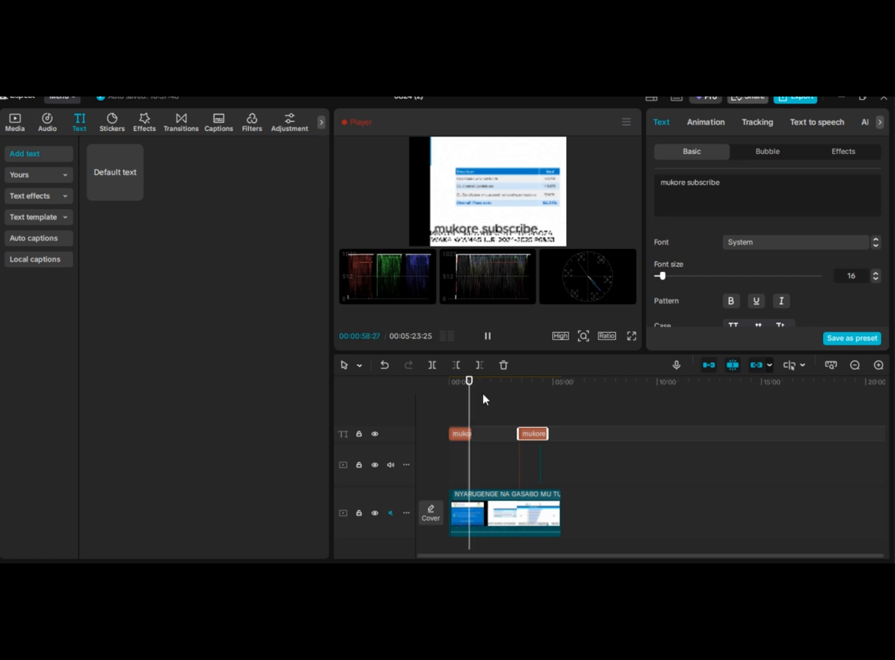
{"action": "left_click_drag", "start_coordinate": [473, 386], "coordinate": [486, 400]}
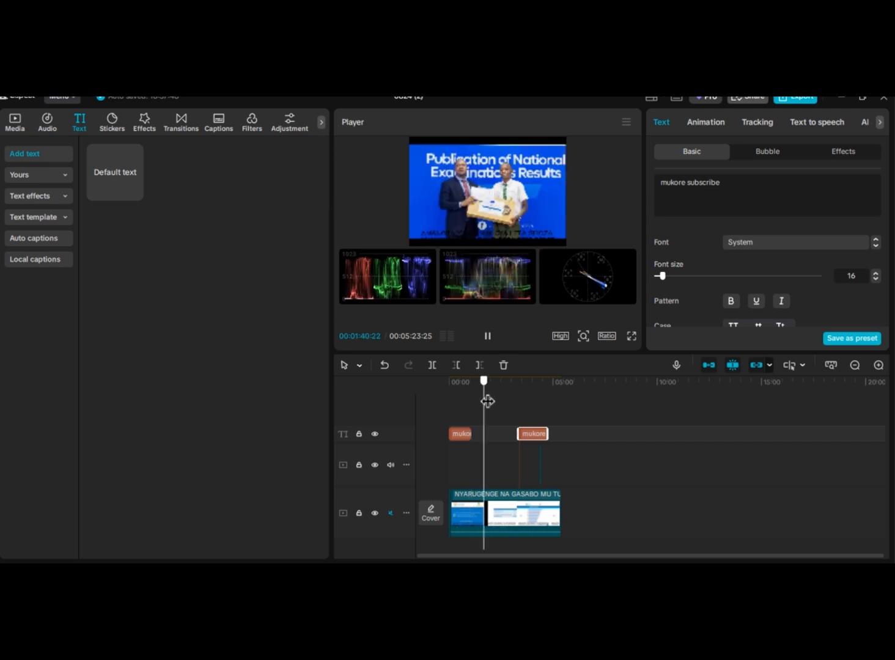
{"action": "left_click", "coordinate": [487, 337]}
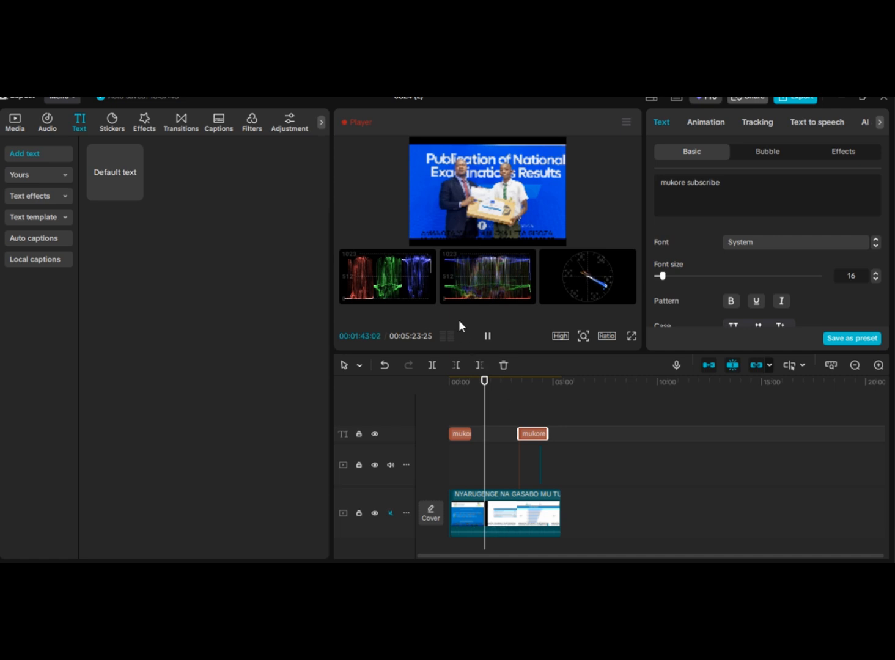
{"action": "left_click", "coordinate": [488, 337]}
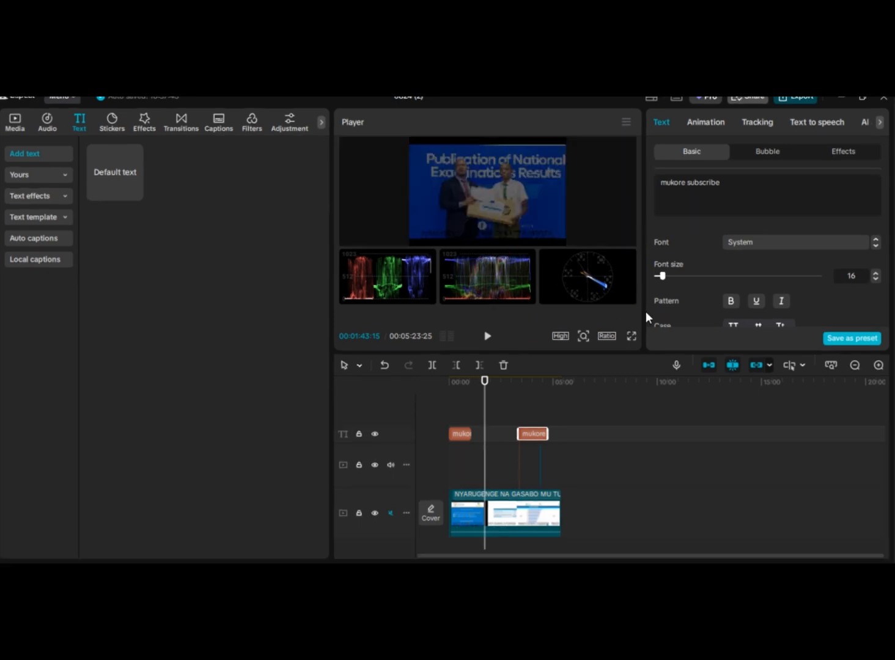
Open the export settings and name the exported file "cupcat video".
{"action": "key", "text": "ctrl+e"}
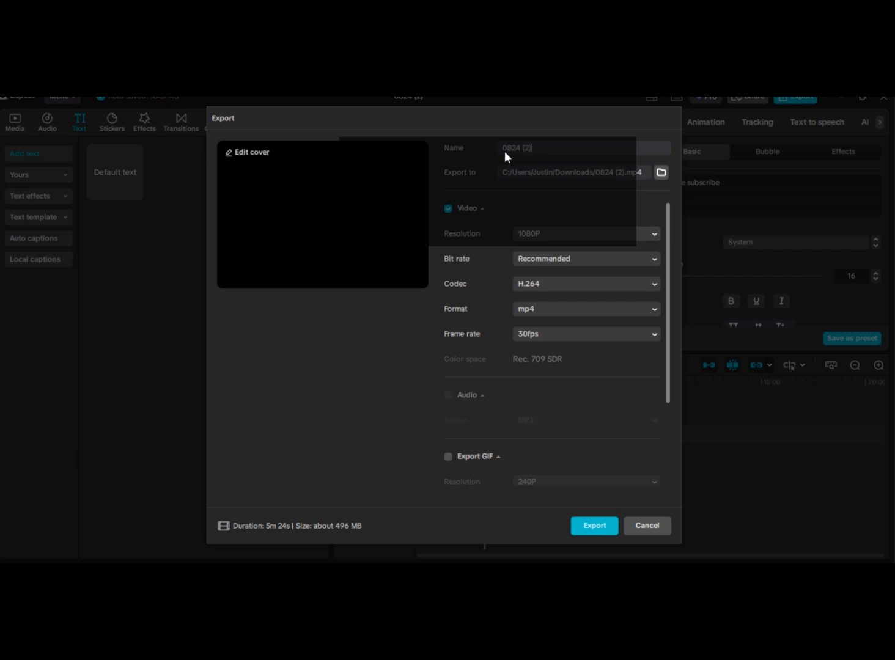
{"action": "key", "text": "BackSpace"}
{"action": "key", "text": "BackSpace"}
{"action": "key", "text": "BackSpace"}
{"action": "key", "text": "BackSpace"}
{"action": "key", "text": "BackSpace"}
{"action": "key", "text": "BackSpace"}
{"action": "key", "text": "BackSpace"}
{"action": "key", "text": "BackSpace"}
{"action": "type", "text": "ca"}
{"action": "key", "text": "BackSpace"}
{"action": "type", "text": "upcat video"}
Choose the Downloads folder as the export location and export the video as a 1080P mp4 at 30fps.
{"action": "left_click", "coordinate": [658, 177]}
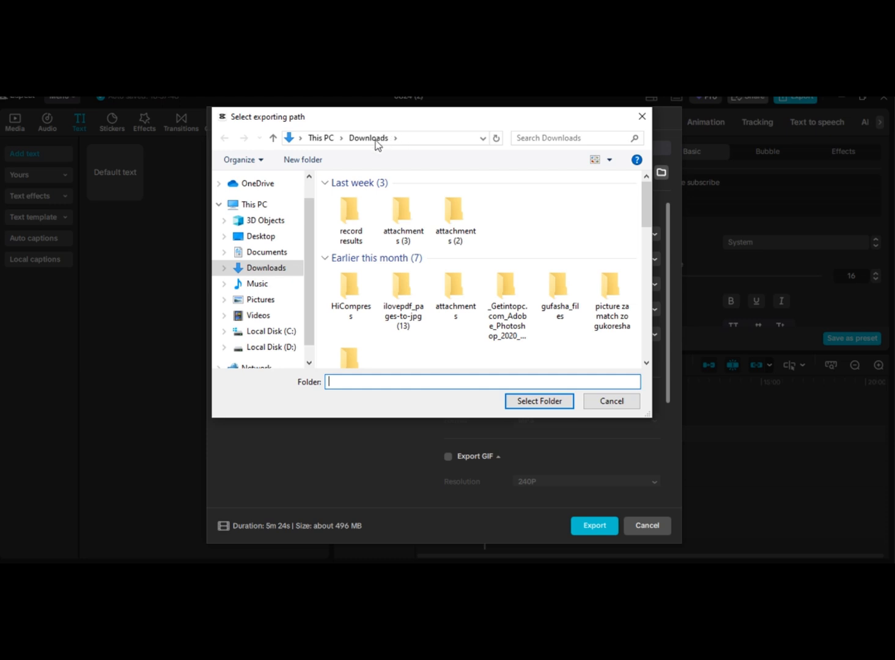
{"action": "left_click", "coordinate": [546, 400]}
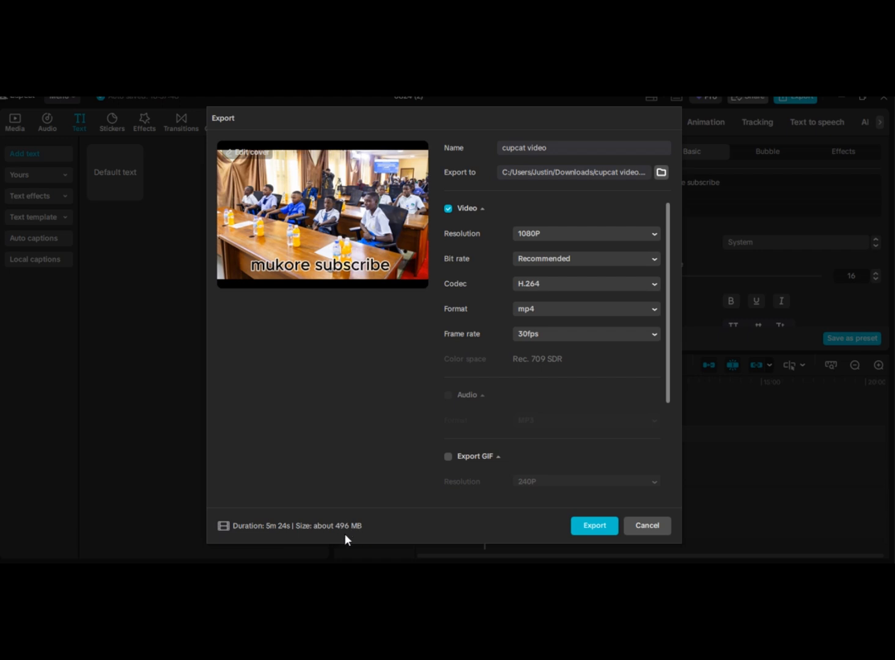
{"action": "left_click", "coordinate": [602, 533]}
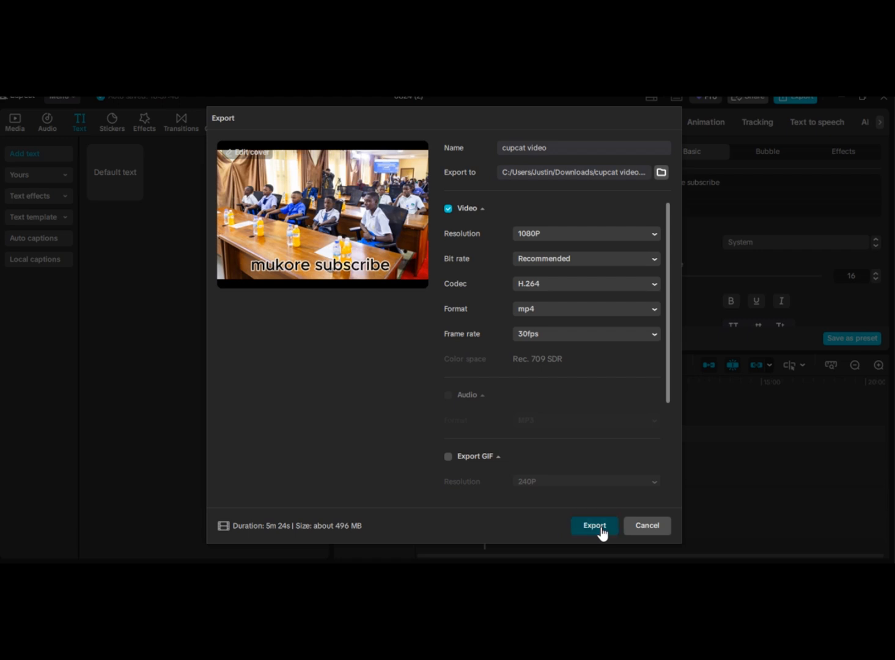